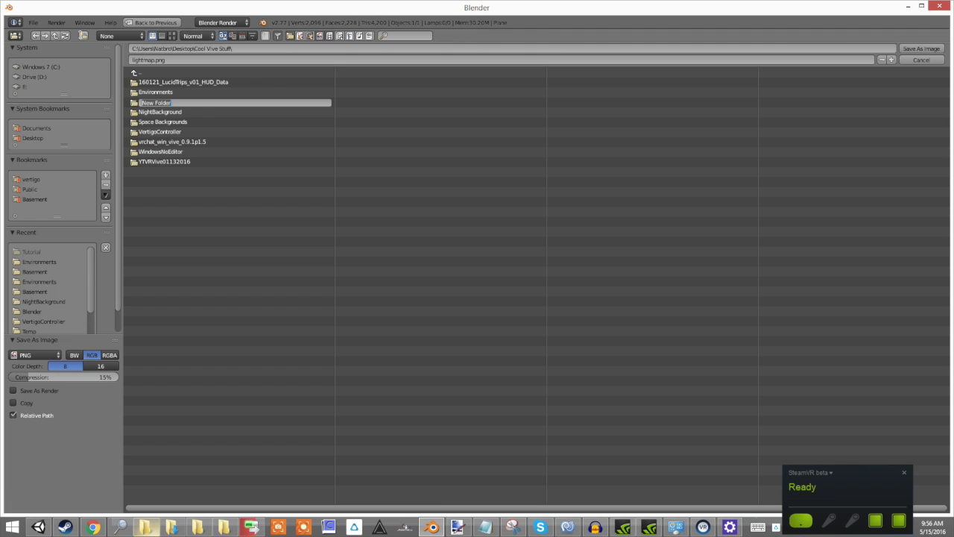
- Name the new folder Tutorial inside Cool Vive Stuff and save the baked image there as lightmap.png
type("Tutorial")
key("Return")
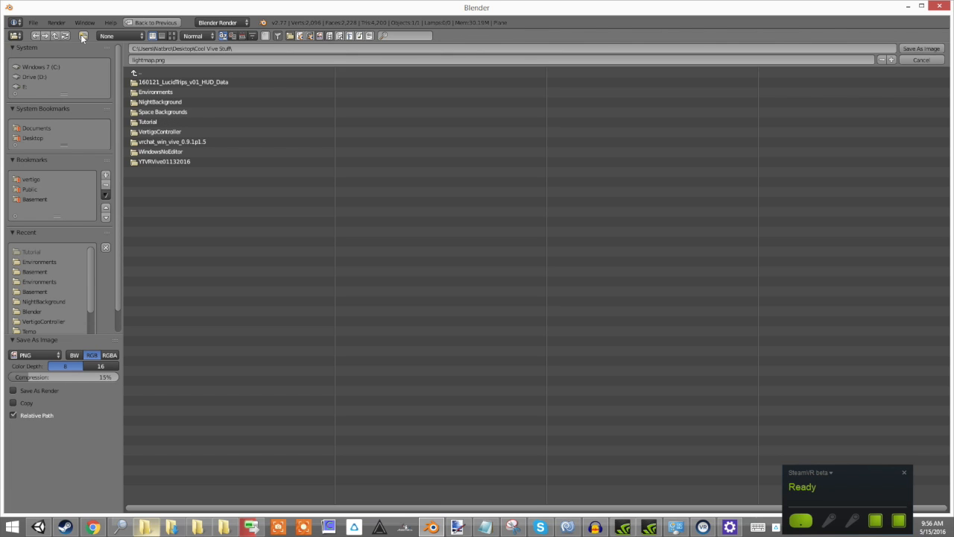
left_click(170, 121)
left_click(154, 60)
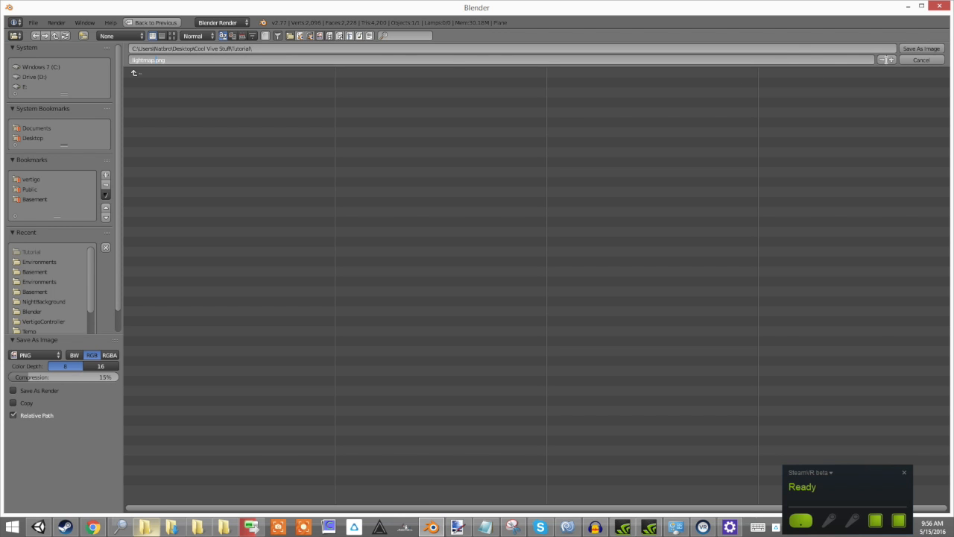
left_click(922, 49)
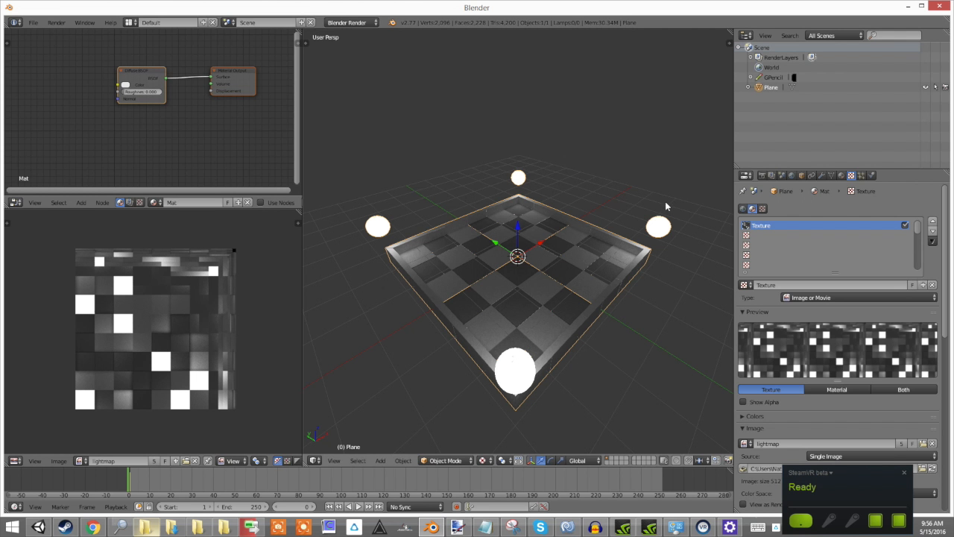
- Review the plane's texture settings to check which image file the texture uses
scroll(902, 350, "down", 3)
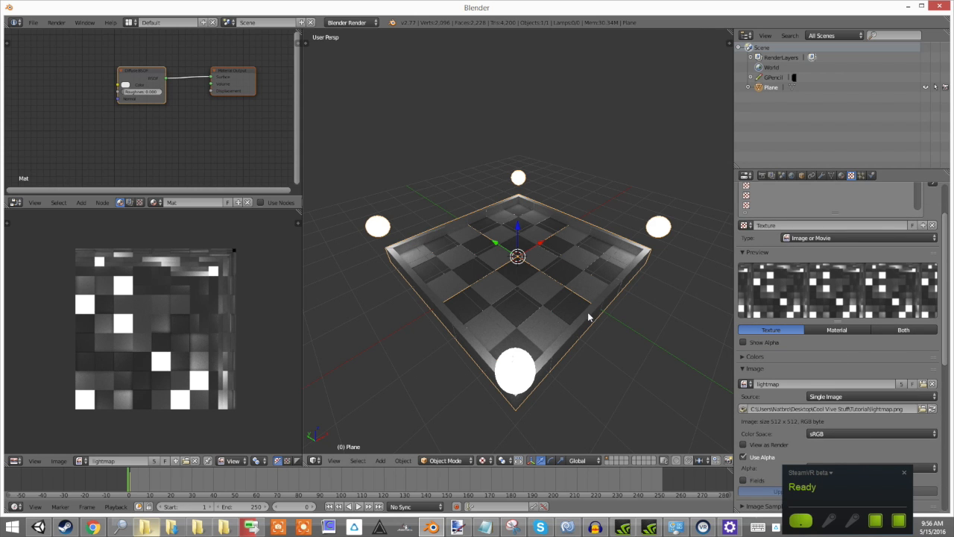
scroll(574, 316, "down", 1)
scroll(556, 313, "up", 2)
scroll(556, 313, "down", 1)
left_click(844, 176)
left_click(851, 175)
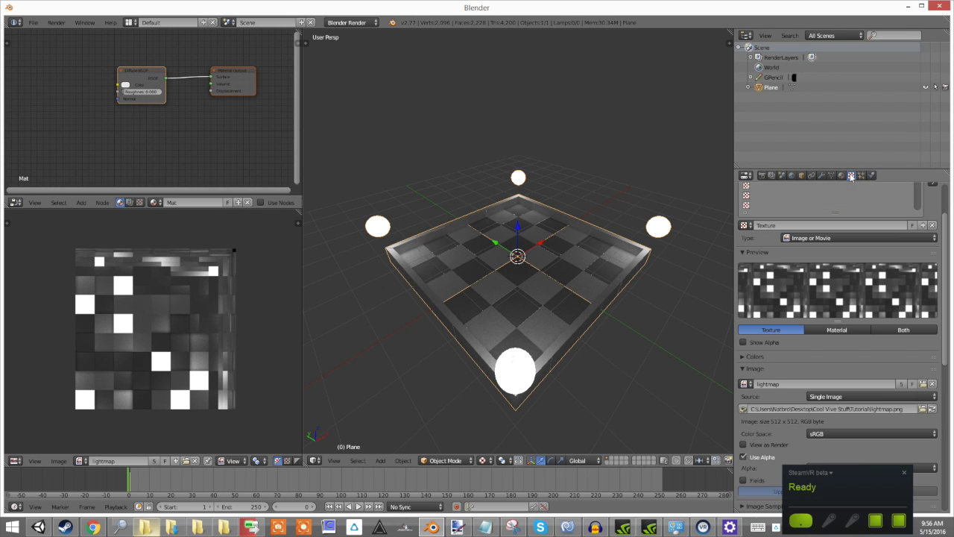
- Inspect the plane's full UV layout over the lightmap image in Edit Mode, then return to Object Mode
key("Tab")
key("a")
key("a")
key("a")
scroll(169, 314, "up", 2)
key("a")
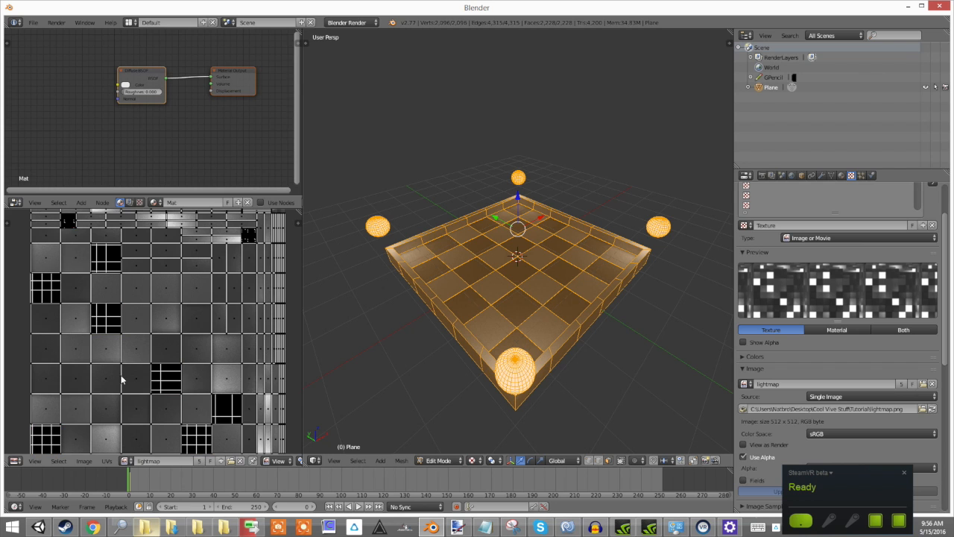
scroll(137, 402, "up", 5)
scroll(128, 443, "down", 3)
left_click(126, 461)
left_click(141, 361)
scroll(167, 372, "down", 5)
scroll(168, 372, "up", 2)
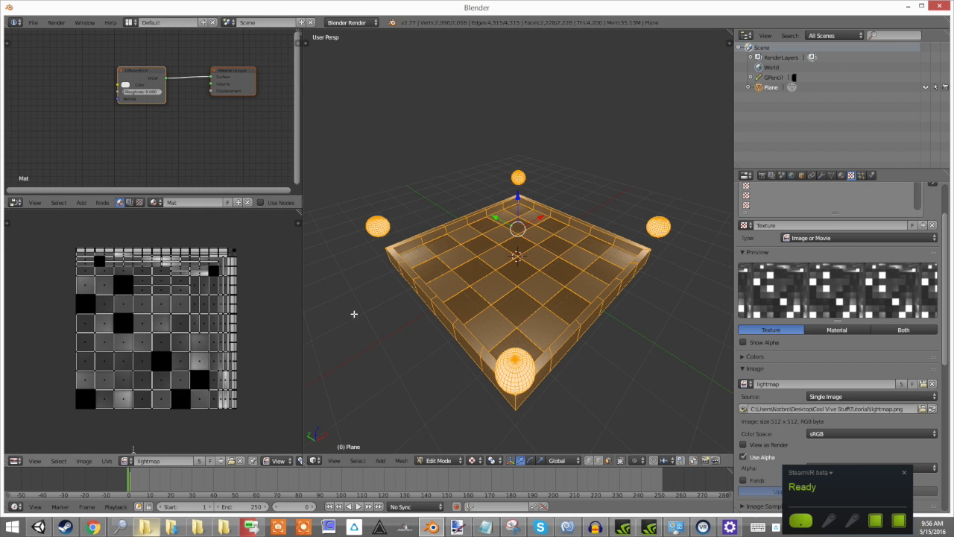
key("Tab")
- Widen the material properties area and set the Mat material's specular intensity to 0
left_click(841, 175)
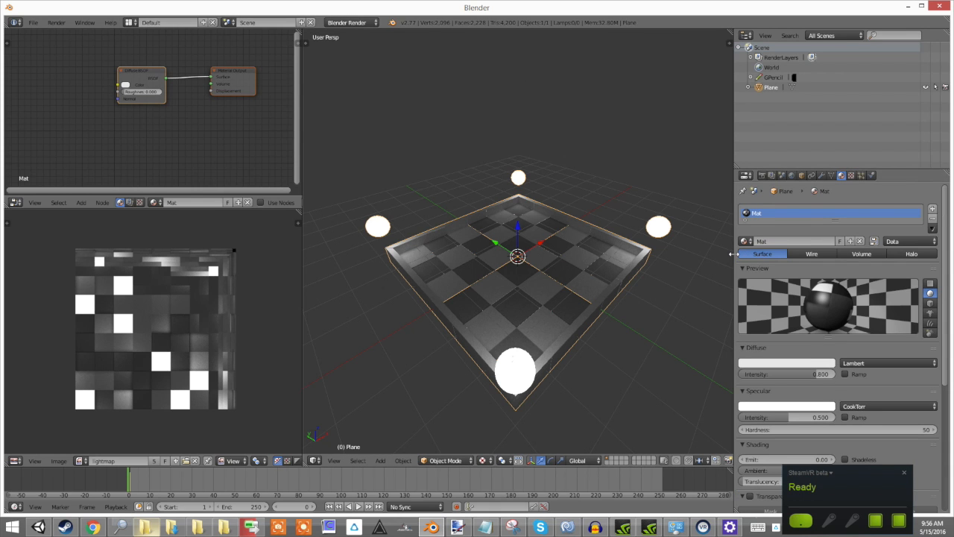
left_click_drag(736, 256, 645, 270)
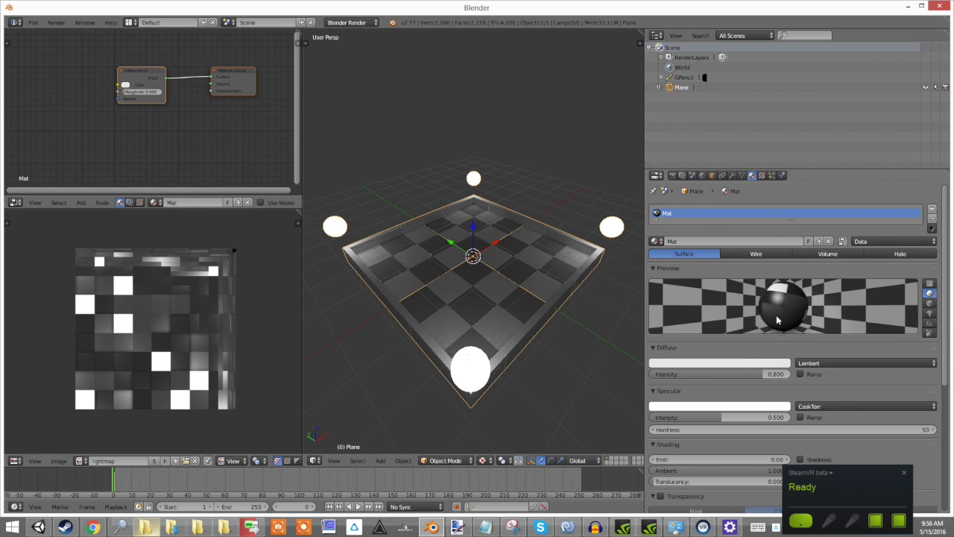
left_click_drag(720, 417, 653, 417)
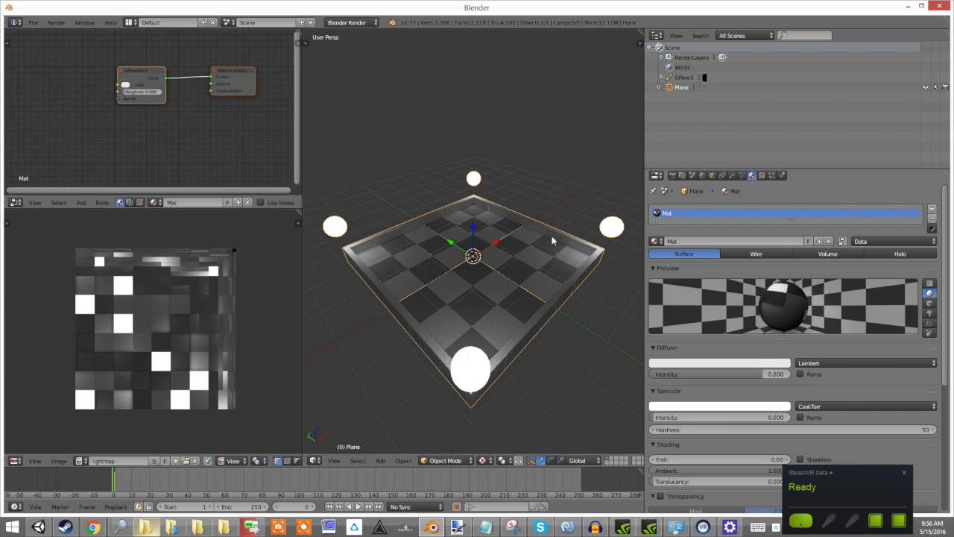
- Examine the lightmap texture's settings and the textured checkerboard from another angle
left_click(762, 176)
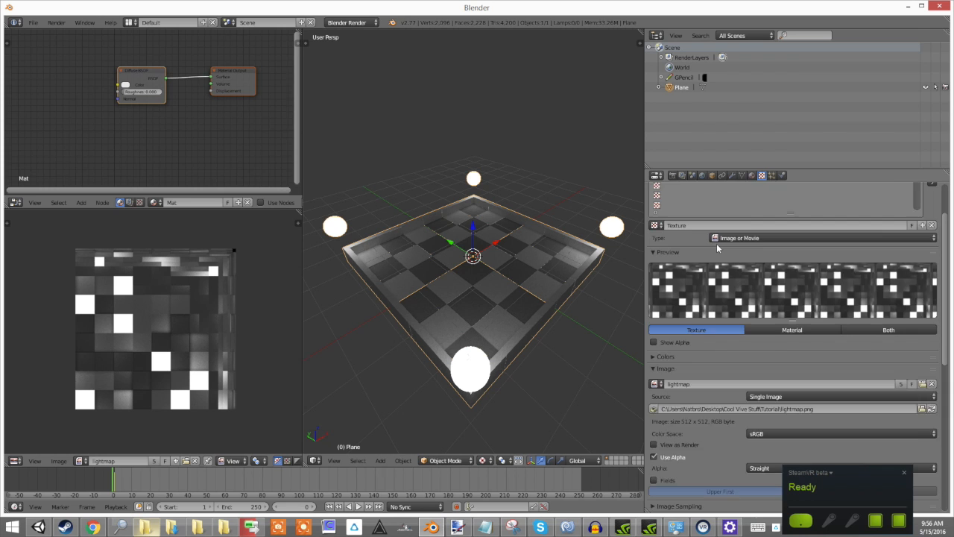
scroll(712, 224, "up", 2)
scroll(741, 360, "down", 3)
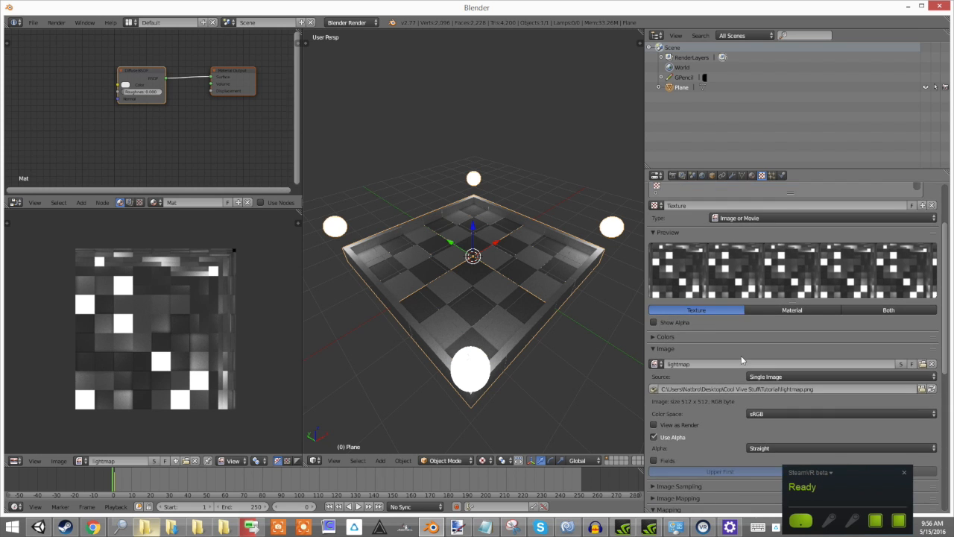
scroll(742, 360, "up", 3)
middle_click_drag(549, 333, 478, 299)
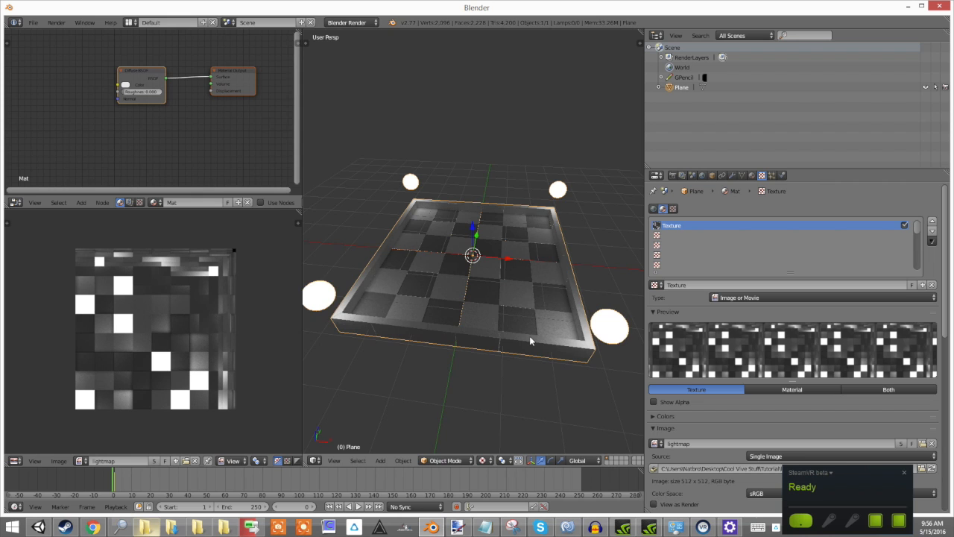
scroll(529, 336, "down", 3)
scroll(529, 336, "up", 1)
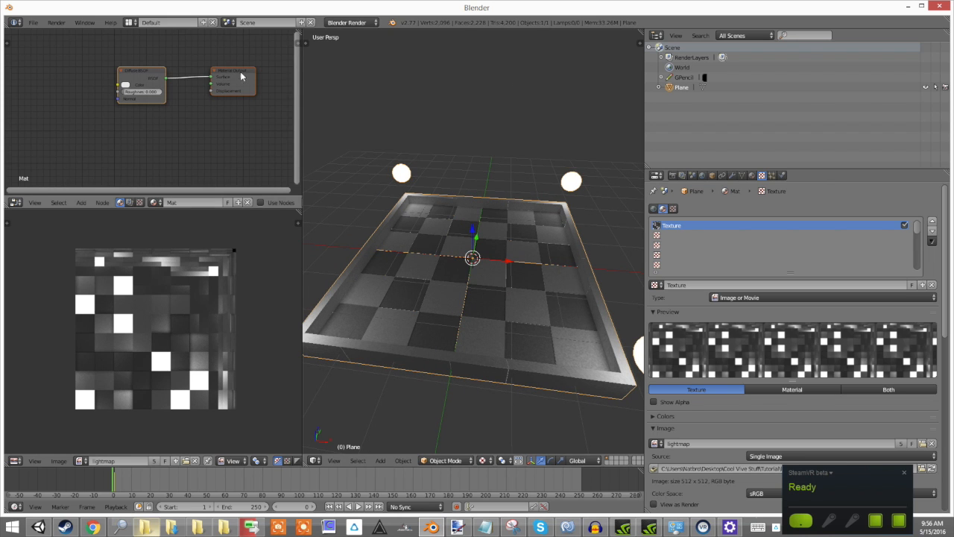
- Export the scene in OBJ format as Checkers.obj into the Tutorial folder
left_click(33, 22)
mouse_move(60, 212)
left_click(167, 261)
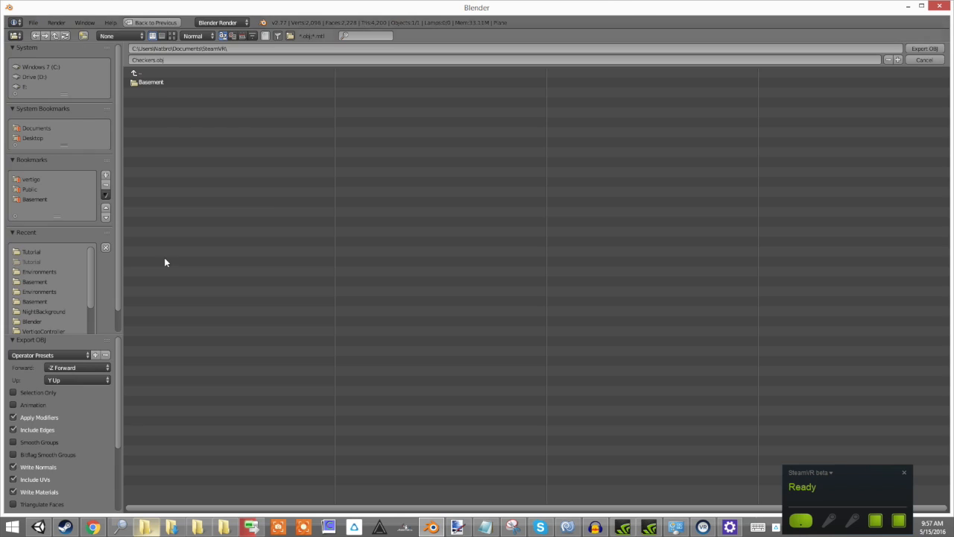
left_click(50, 252)
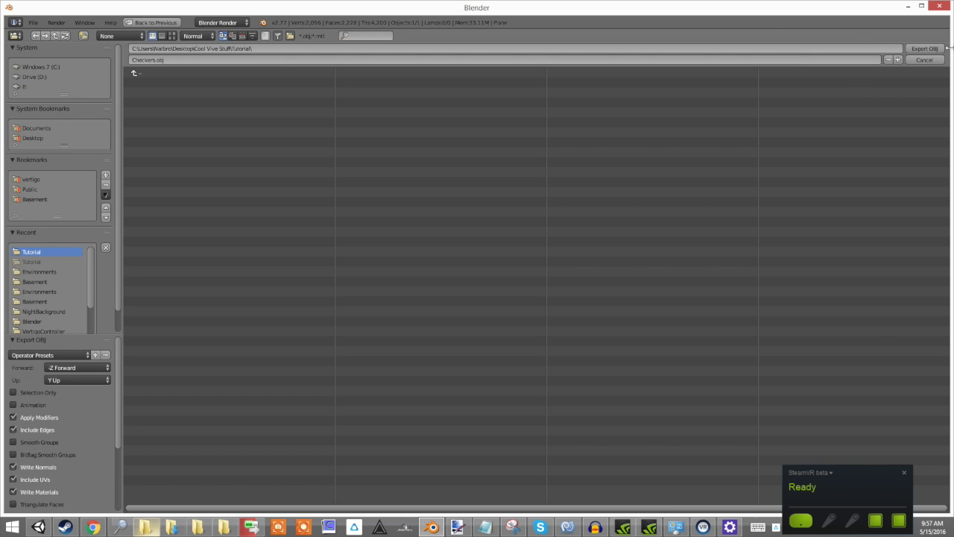
left_click(933, 50)
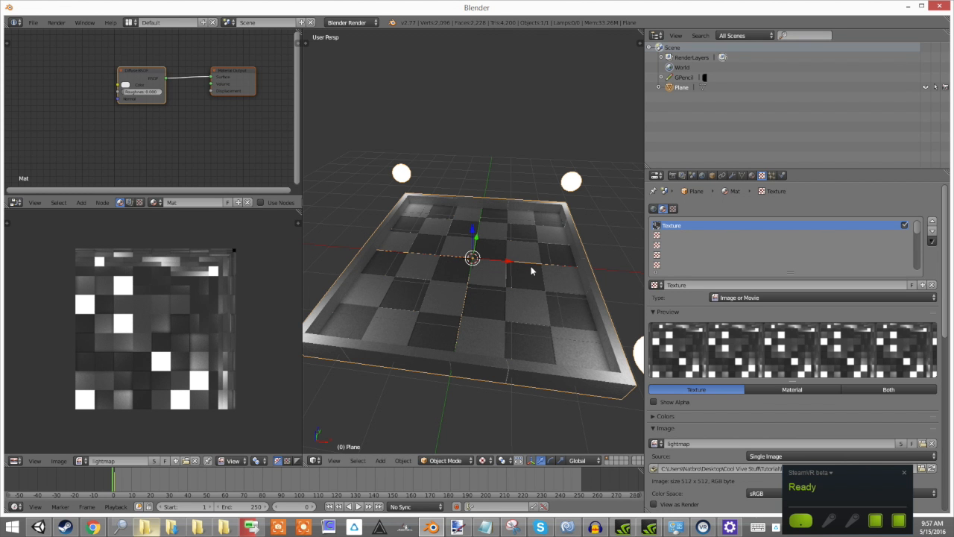
- Launch a second instance of Blender for testing the exported model
left_click(32, 22)
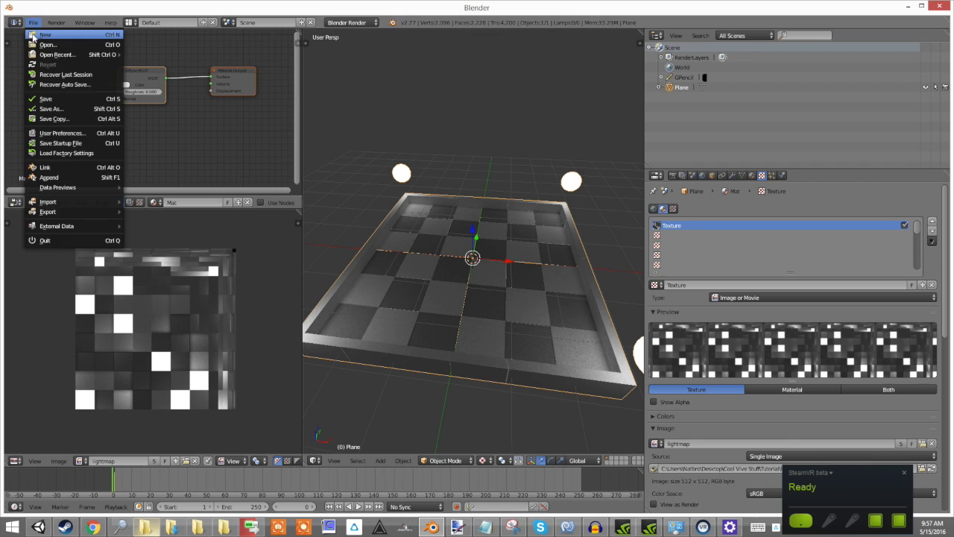
key("super")
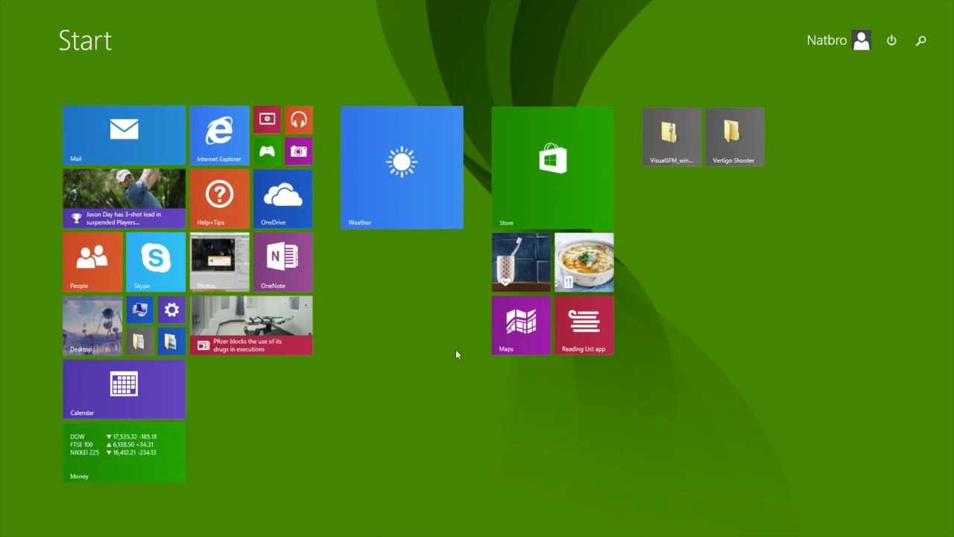
type("blender")
key("Return")
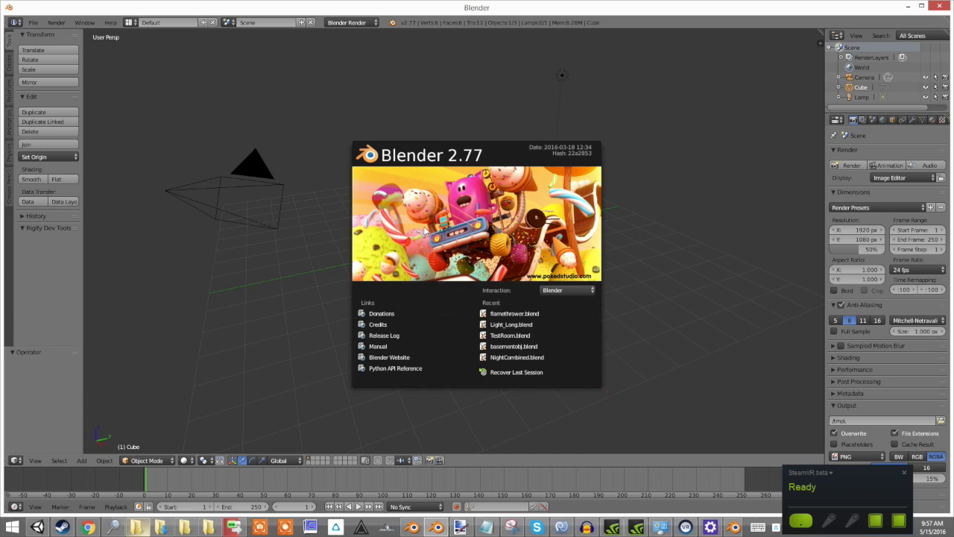
- Dismiss the splash screen and delete all default objects from the new scene
left_click(425, 231)
key("a")
key("a")
key("Delete")
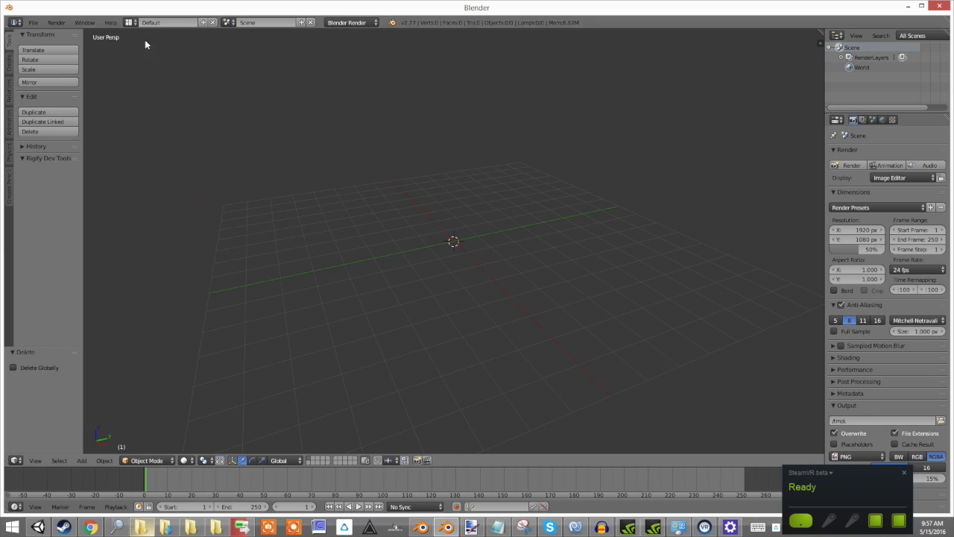
- Import Checkers.obj from the Tutorial folder and display it with textured shading
left_click(42, 22)
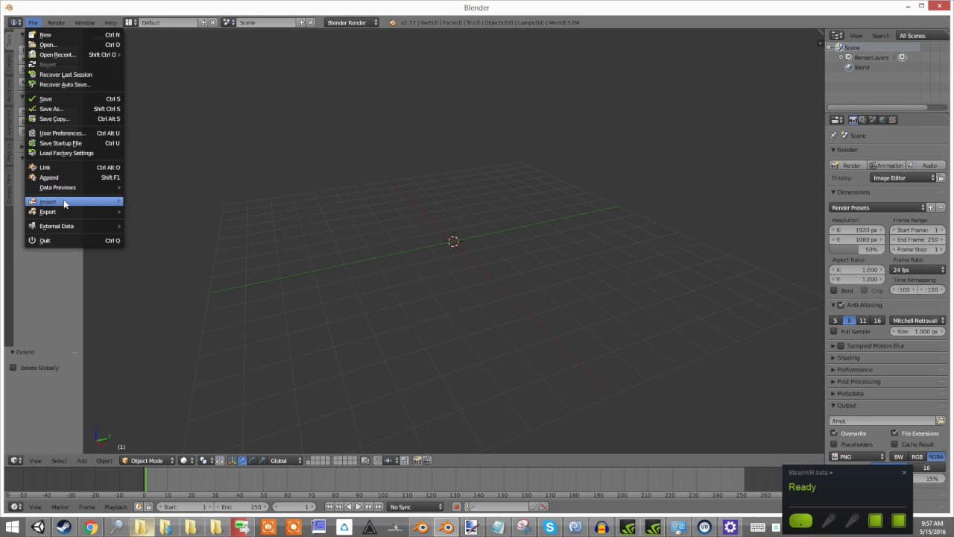
mouse_move(64, 202)
left_click(176, 252)
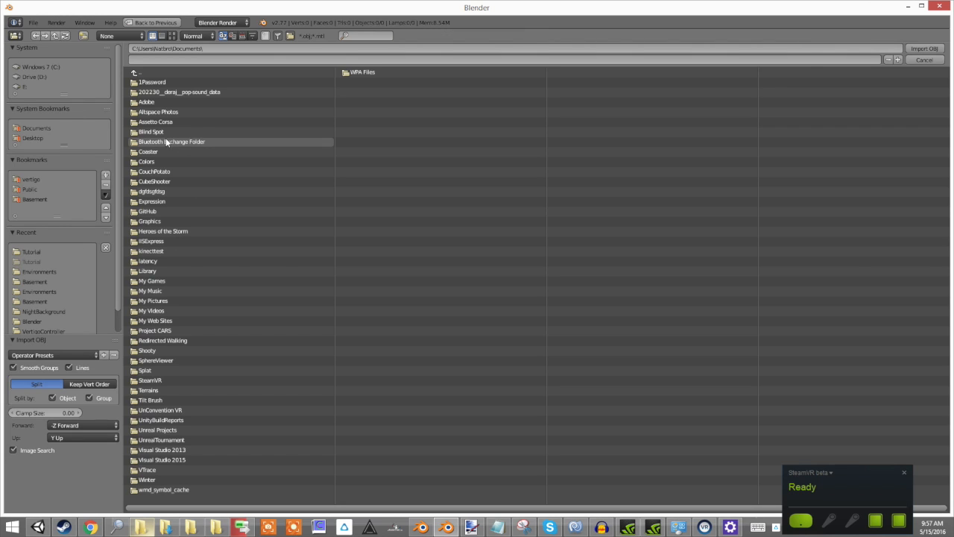
left_click(34, 251)
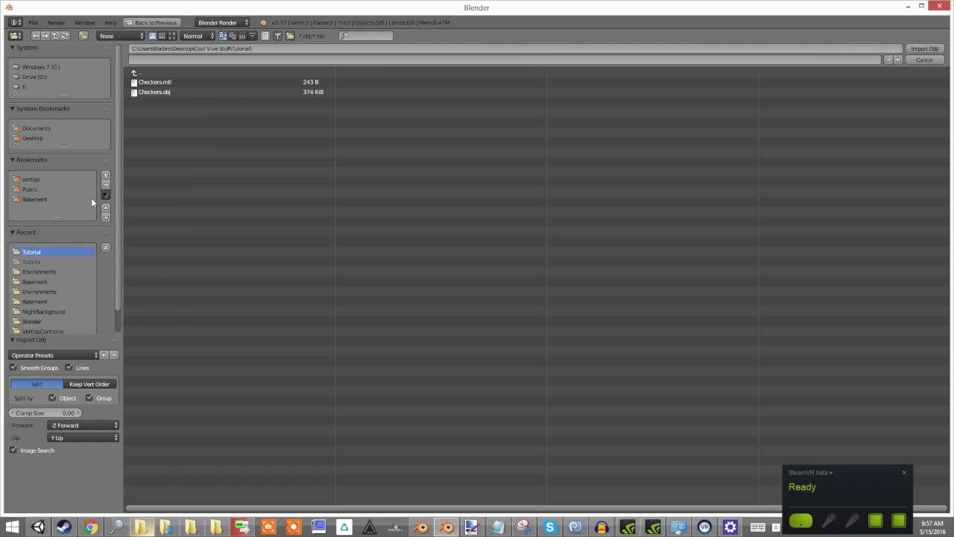
double_click(176, 93)
key("alt+z")
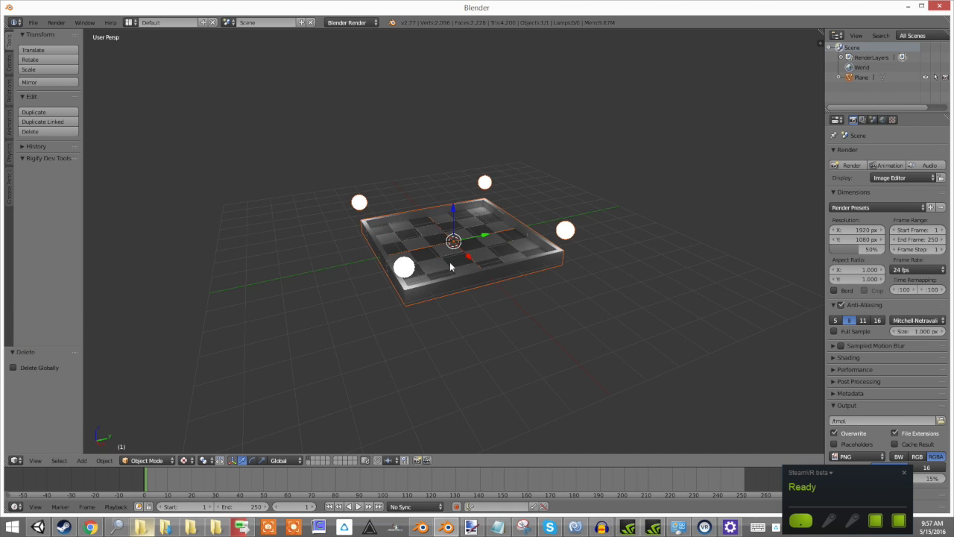
- Inspect the imported checkerboard's texture from several angles, then quit this Blender instance without saving
scroll(450, 266, "up", 5)
key("a")
middle_click_drag(309, 220, 554, 231)
scroll(552, 203, "down", 4)
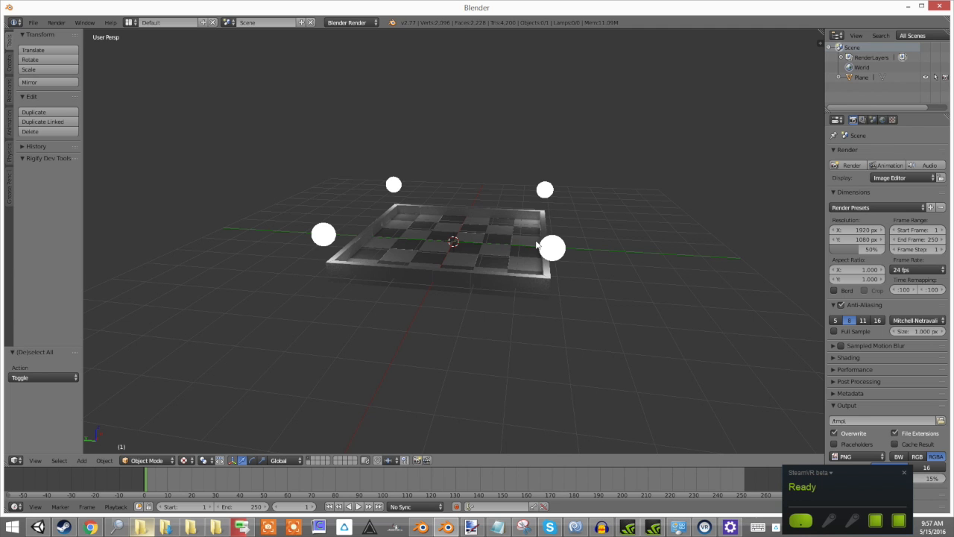
left_click(944, 6)
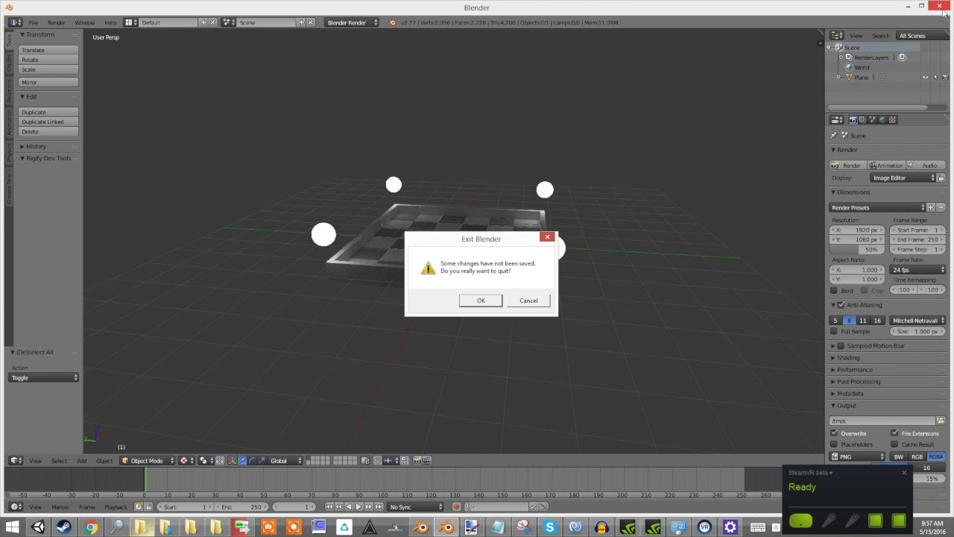
left_click(481, 299)
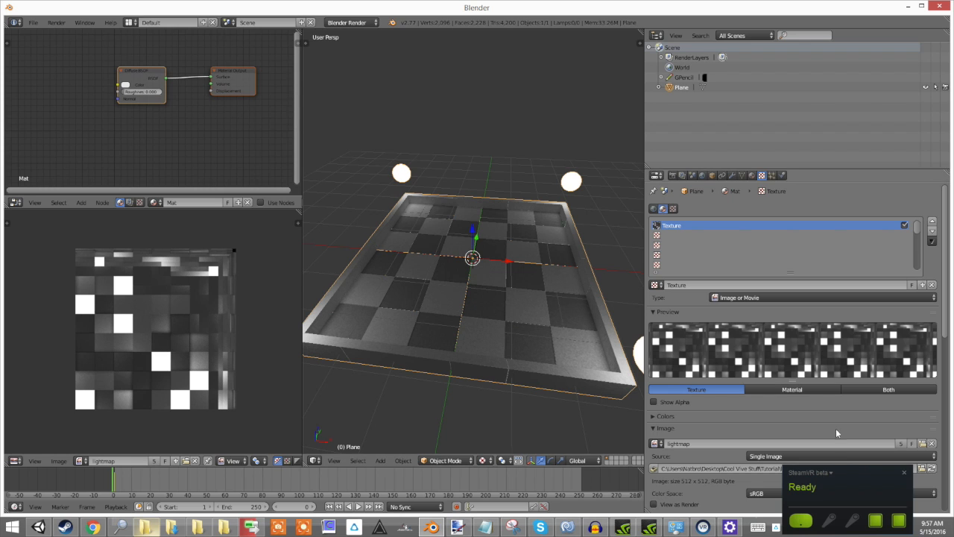
- Switch to the SteamVR status window and start a new Workshop upload
left_click_drag(852, 473, 872, 452)
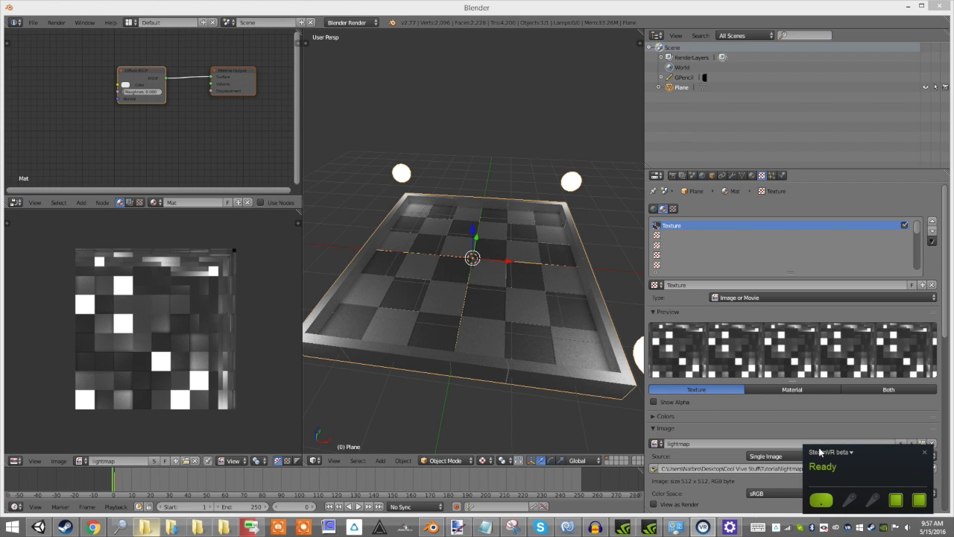
left_click(821, 451)
left_click(871, 456)
left_click(845, 453)
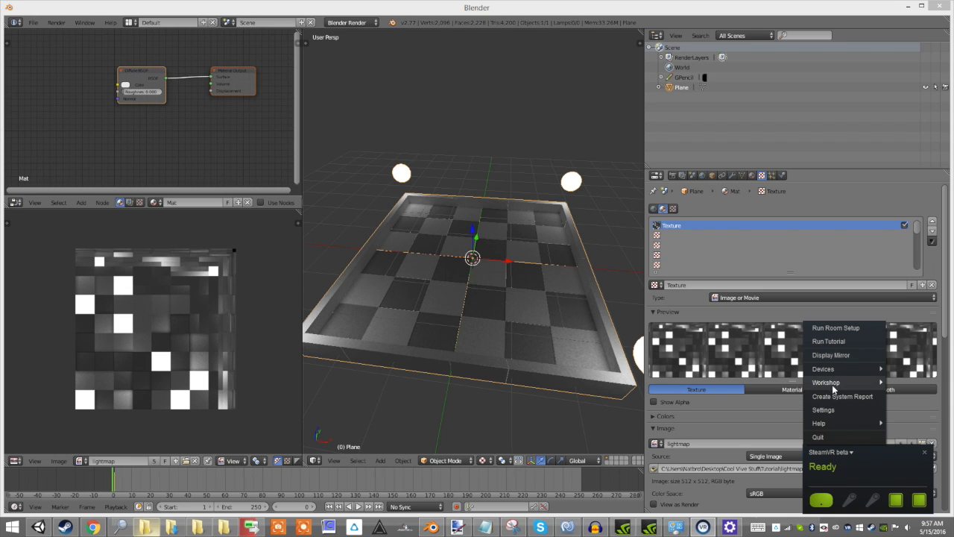
mouse_move(832, 385)
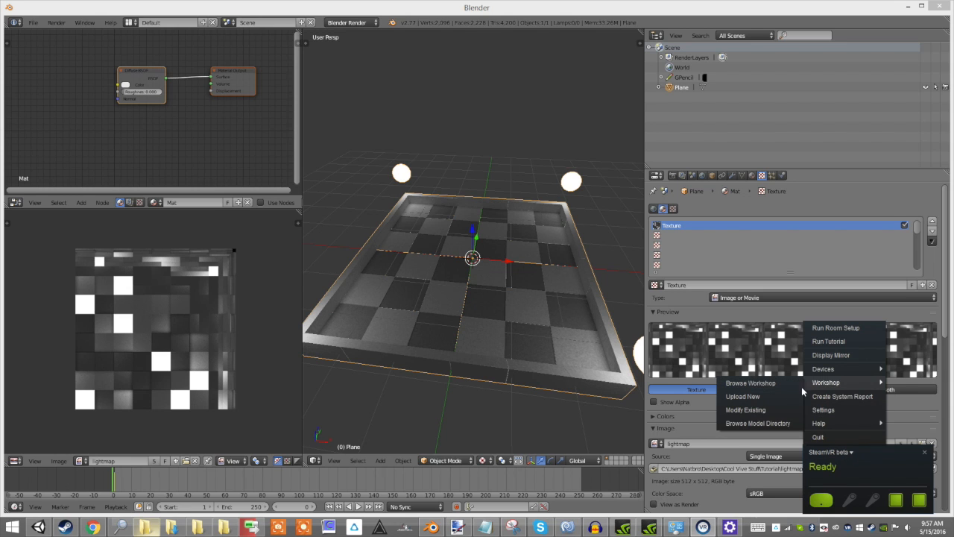
left_click(752, 397)
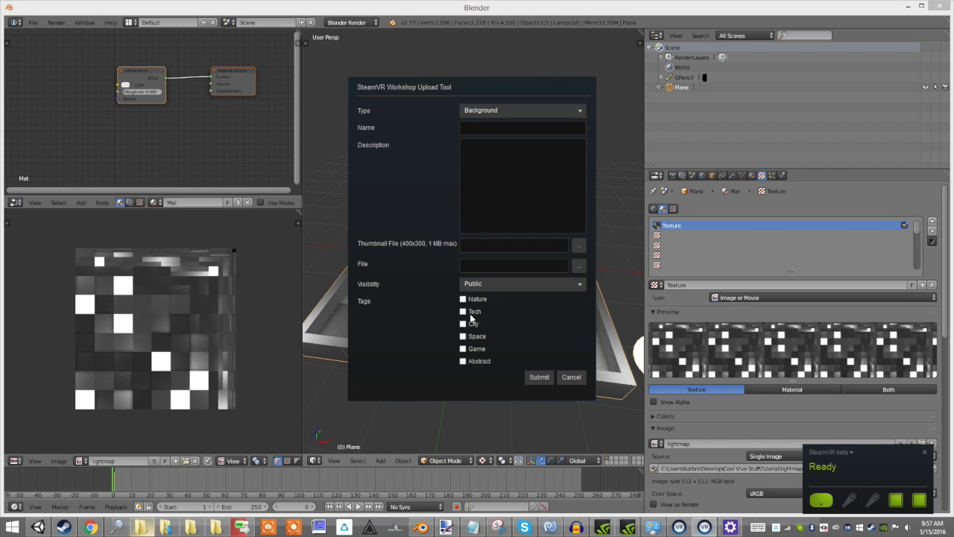
- Set the upload type to Environment Model, with the name Checkers and the description "A checkerboard with floating lights"
left_click(490, 113)
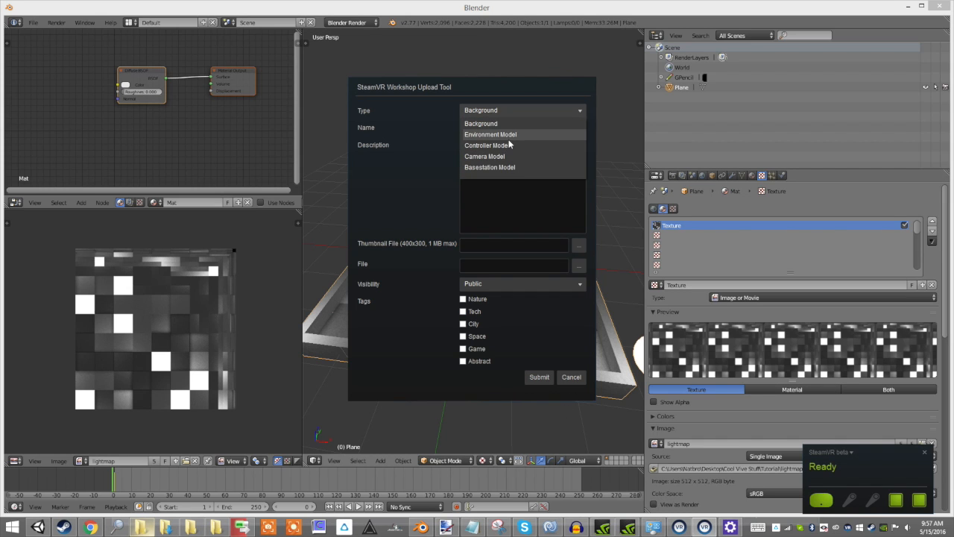
left_click(509, 138)
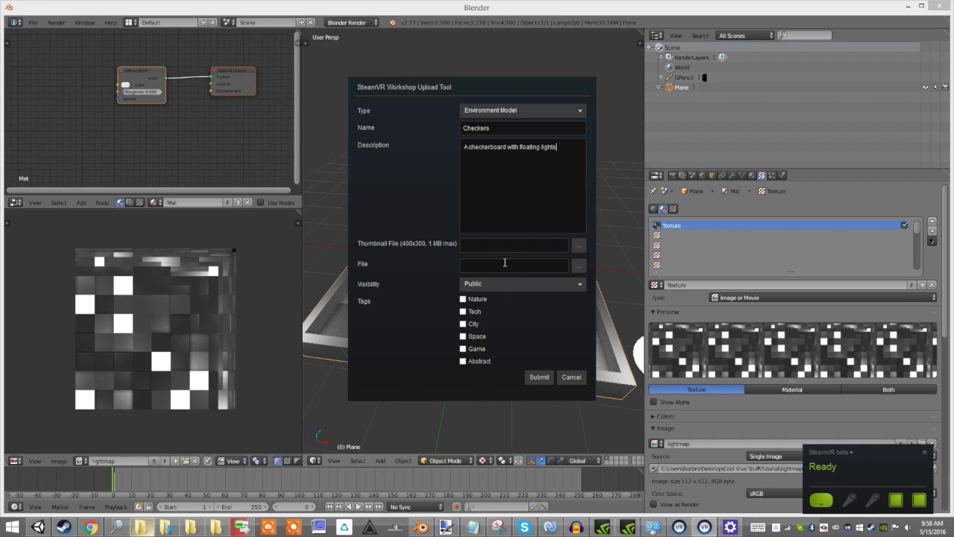
- Choose Checkers.obj from the Tutorial folder as the model file for the upload
left_click(579, 265)
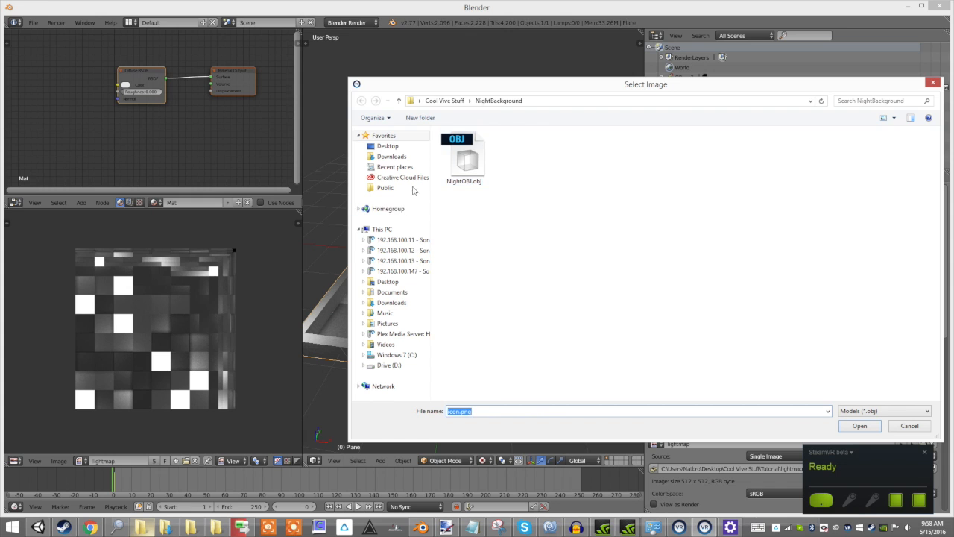
left_click(446, 101)
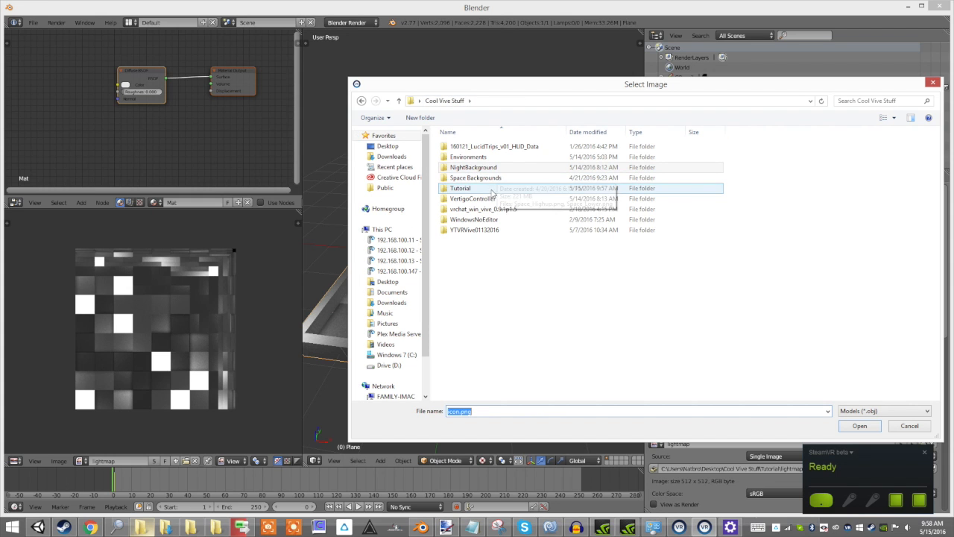
double_click(509, 193)
left_click(470, 161)
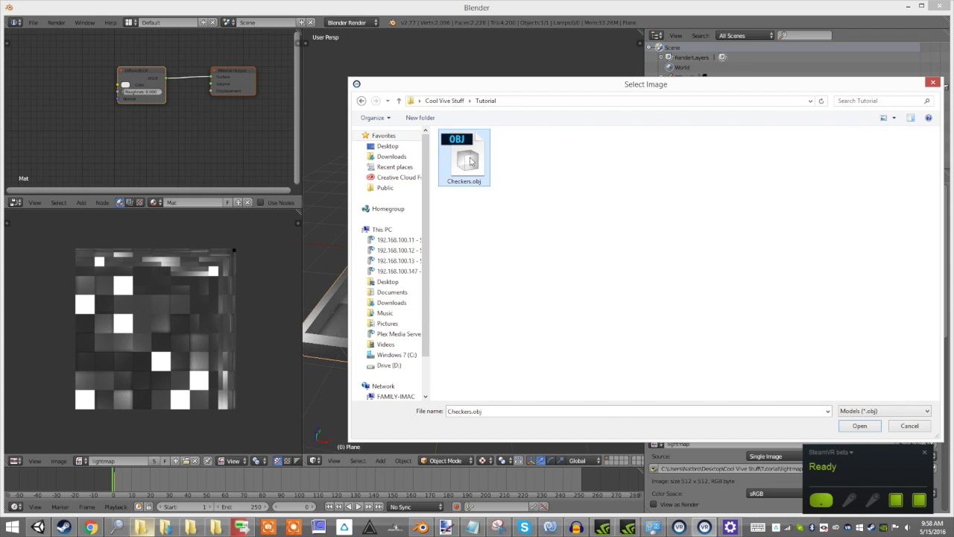
left_click(852, 427)
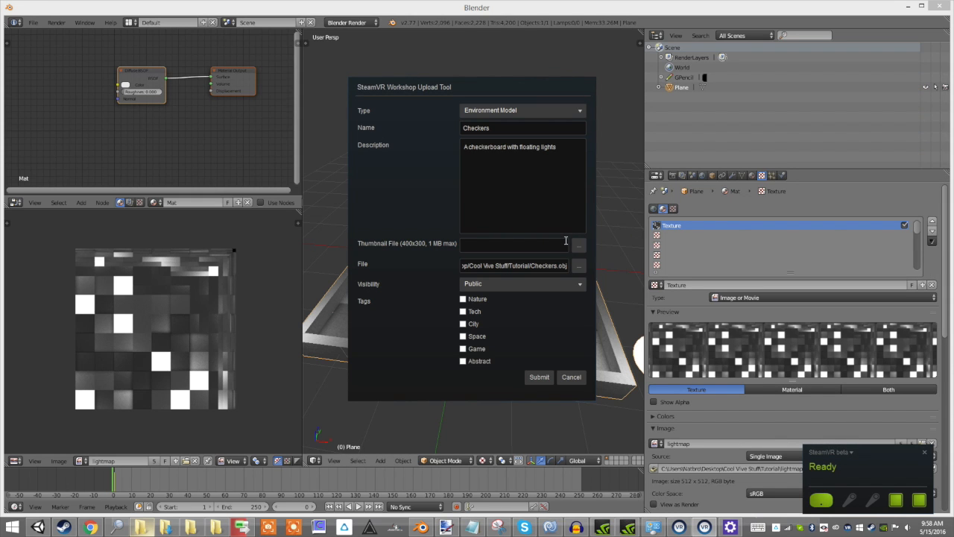
- Switch to Blender, deselect everything, and render the viewport from a low angle looking across the checkerboard
left_click(430, 10)
key("a")
middle_click_drag(489, 268, 523, 255)
scroll(523, 256, "up", 3)
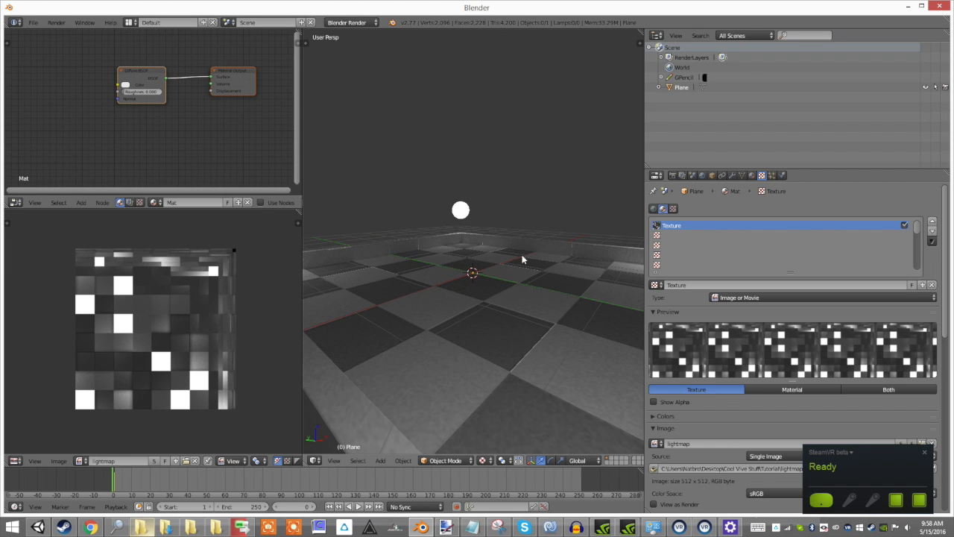
scroll(581, 457, "down", 5)
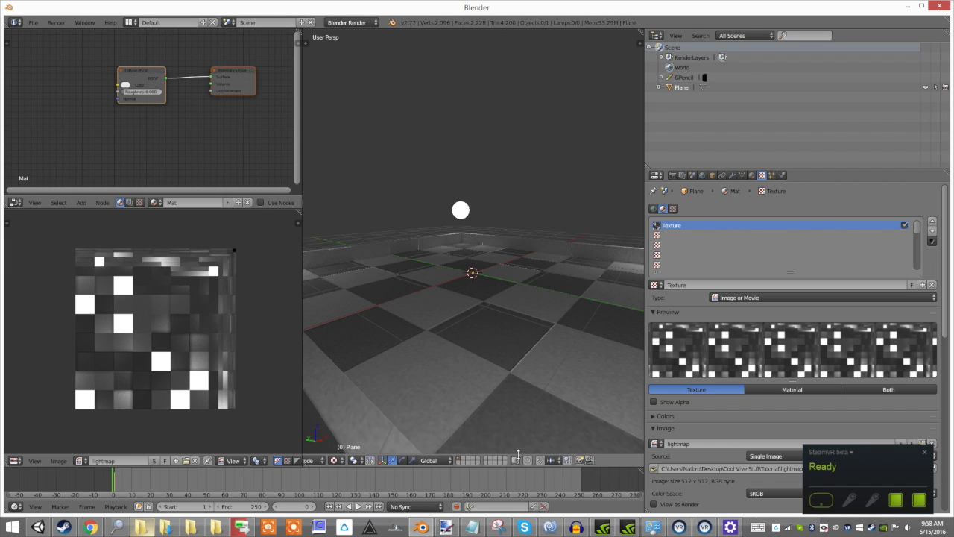
left_click(581, 460)
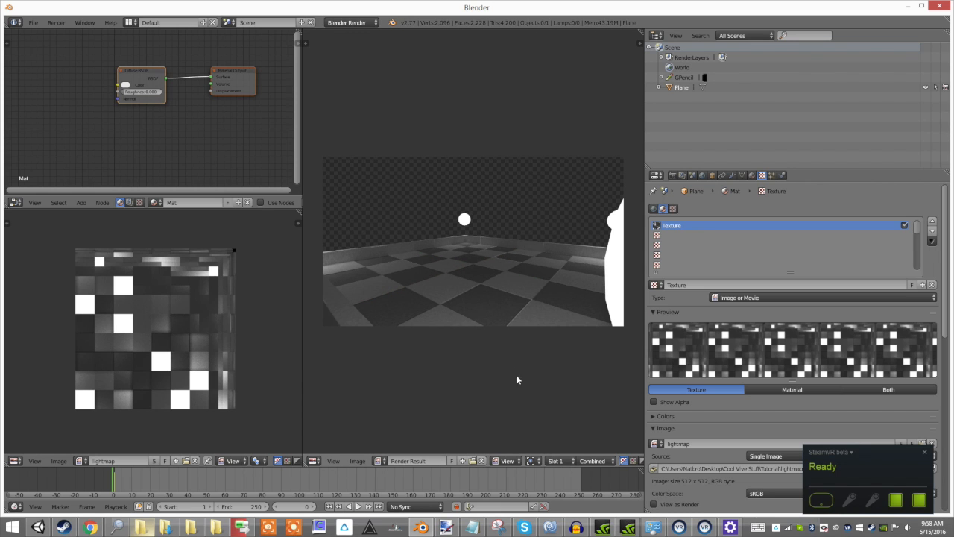
scroll(618, 461, "down", 5)
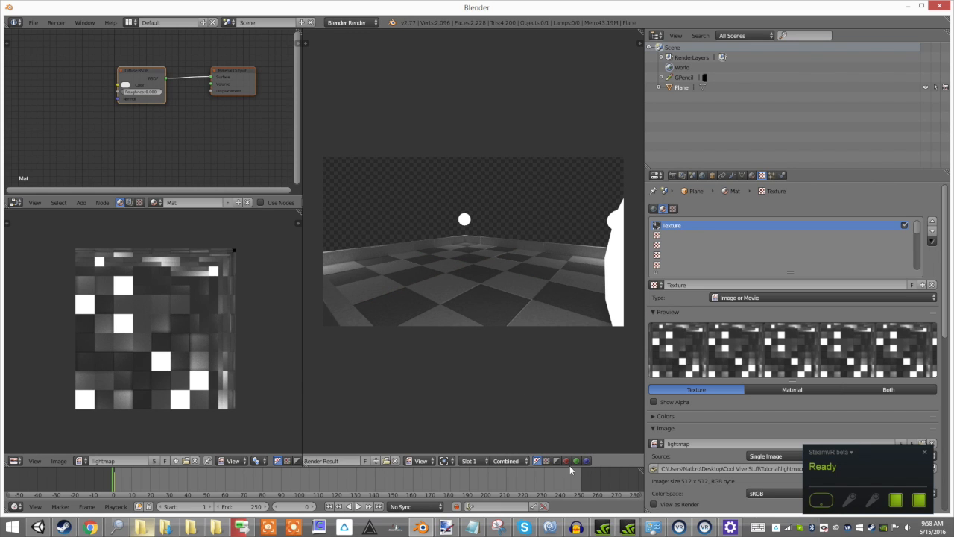
key("Escape")
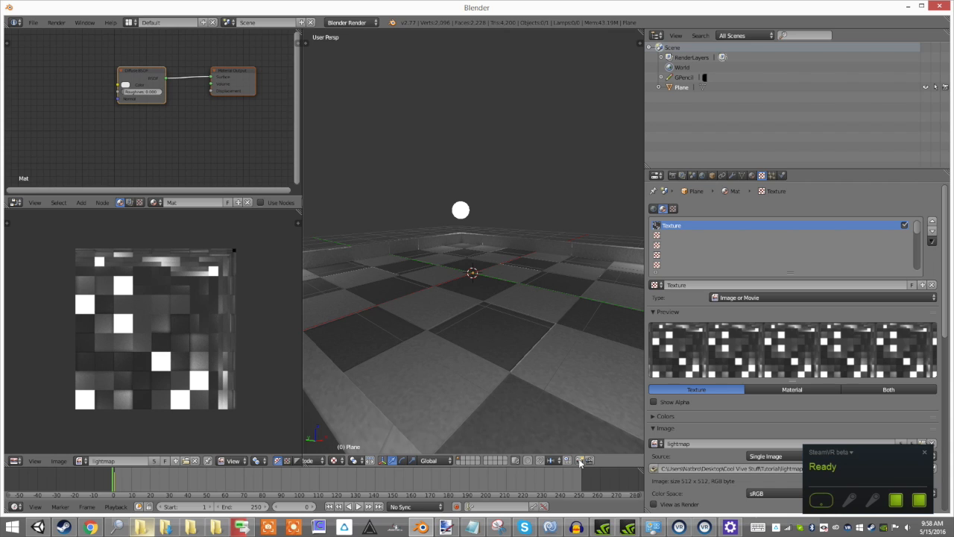
left_click(579, 462)
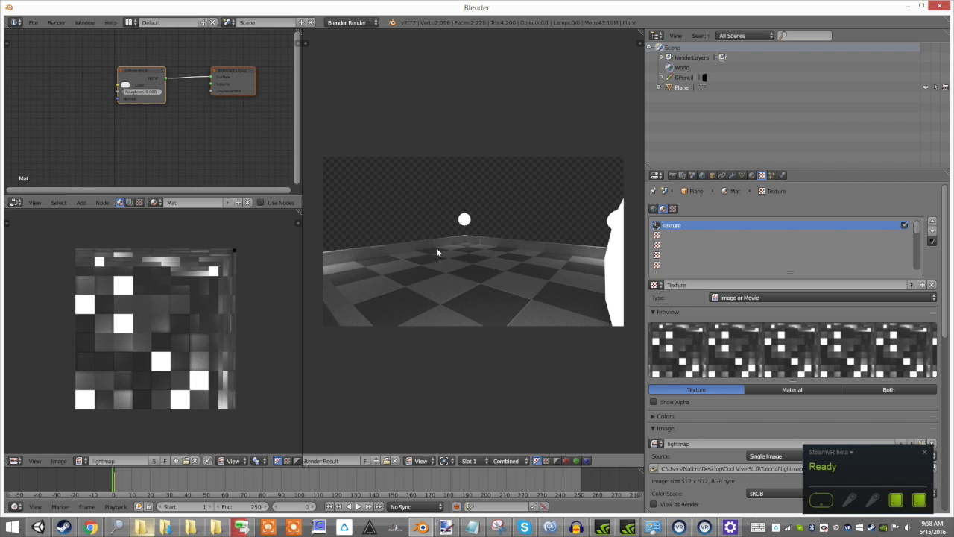
mouse_move(433, 266)
middle_mouse_down()
mouse_move(443, 283)
mouse_move(421, 263)
middle_mouse_up()
- Capture the rendered checkerboard with the Snipping Tool and save the snip as Capture.PNG in the Tutorial folder
key("super")
type("sni")
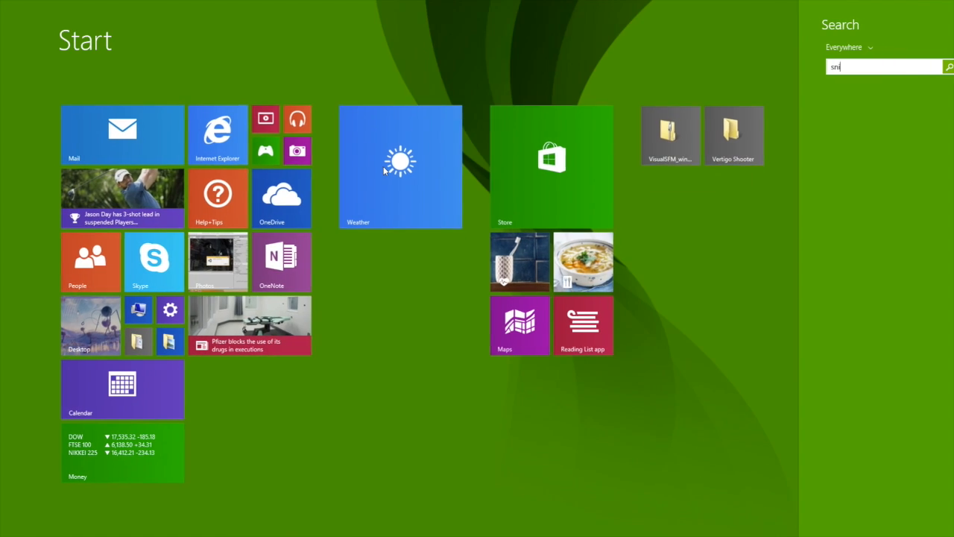
key("Return")
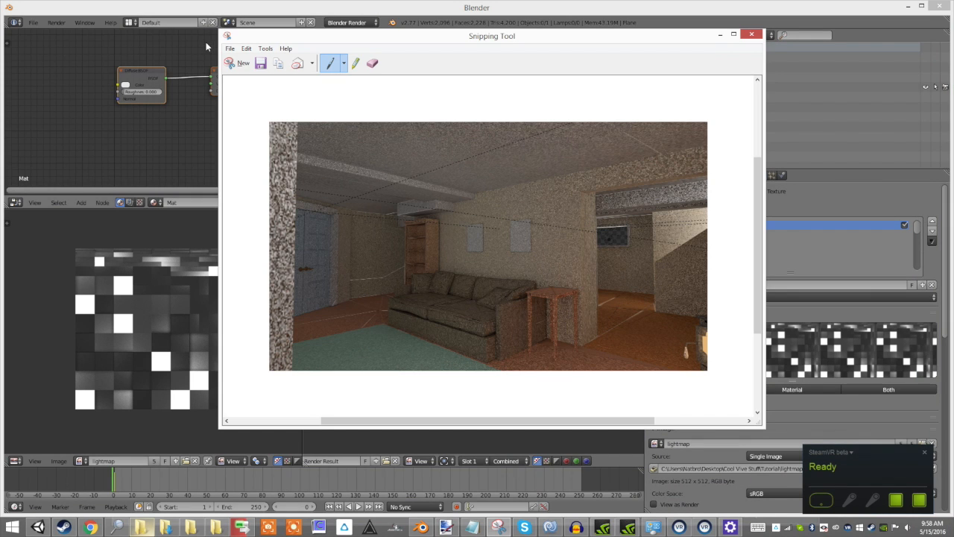
left_click(238, 63)
left_click_drag(339, 166, 607, 318)
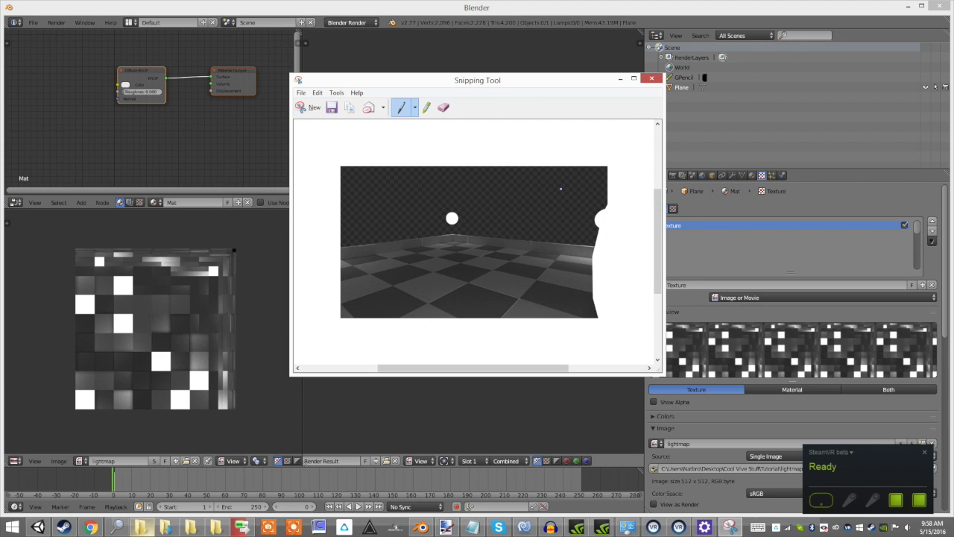
key("alt+Tab")
left_click(289, 213)
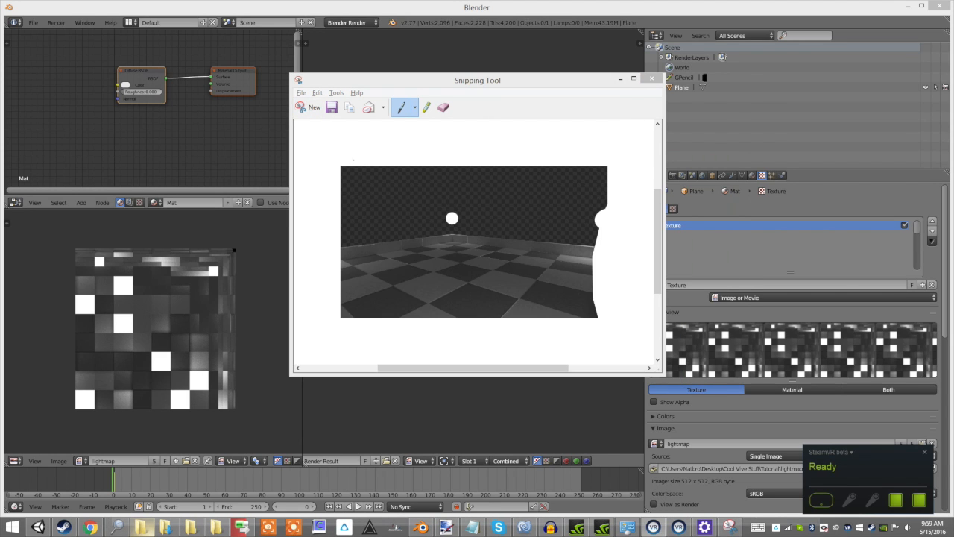
key("ctrl+s")
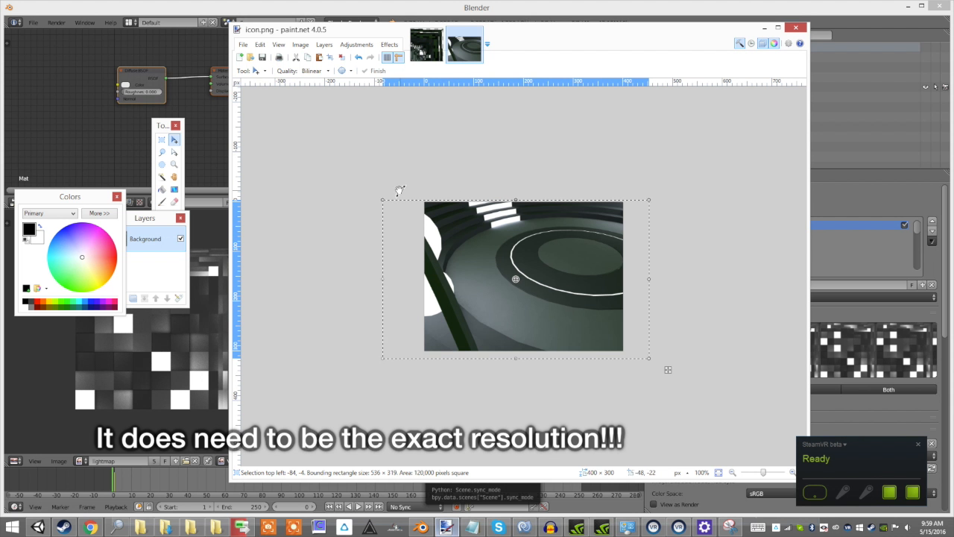
- Paste the snip into the 400 x 300 icon.png in paint.net, keeping the canvas size, and position it to fill the canvas
key("alt+Tab")
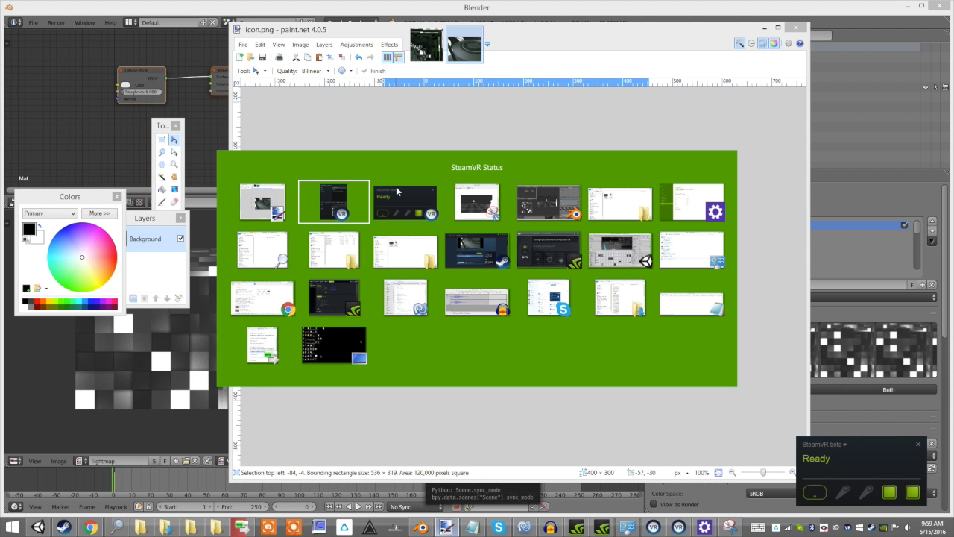
left_click(475, 198)
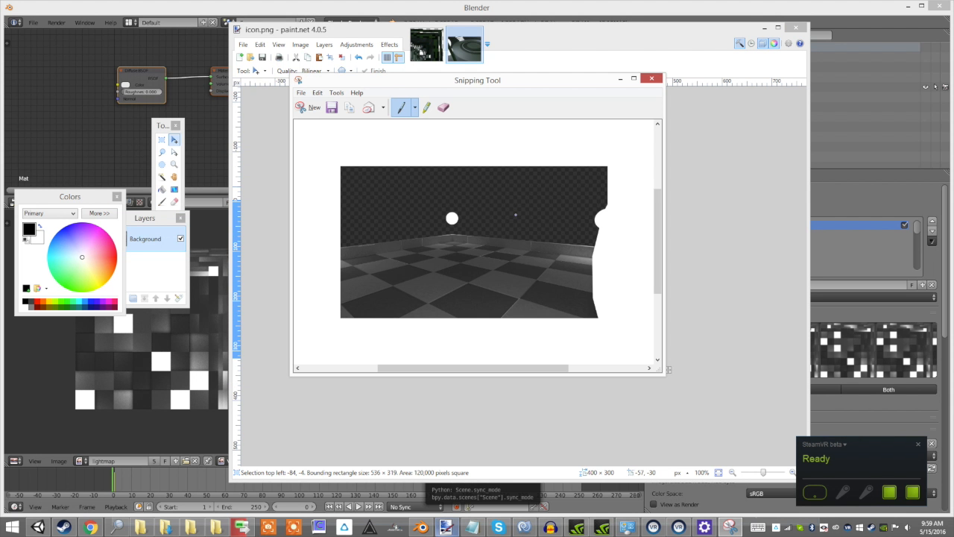
key("alt+Tab")
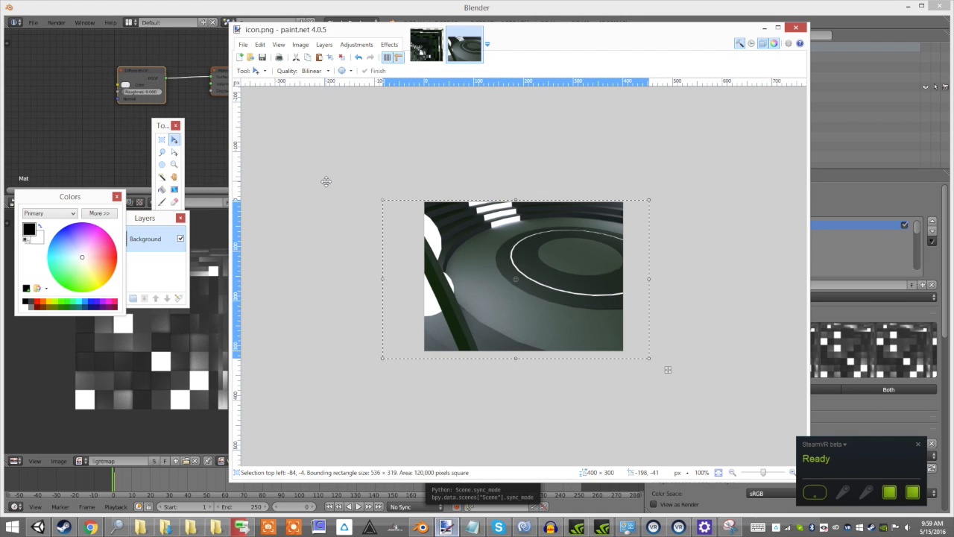
key("ctrl+d")
key("ctrl+v")
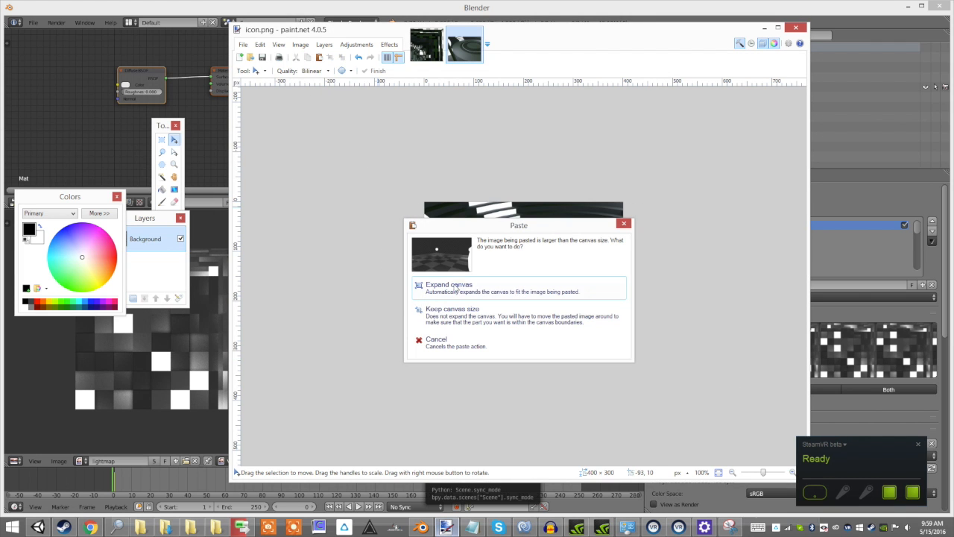
left_click(442, 310)
left_click_drag(667, 338, 598, 334)
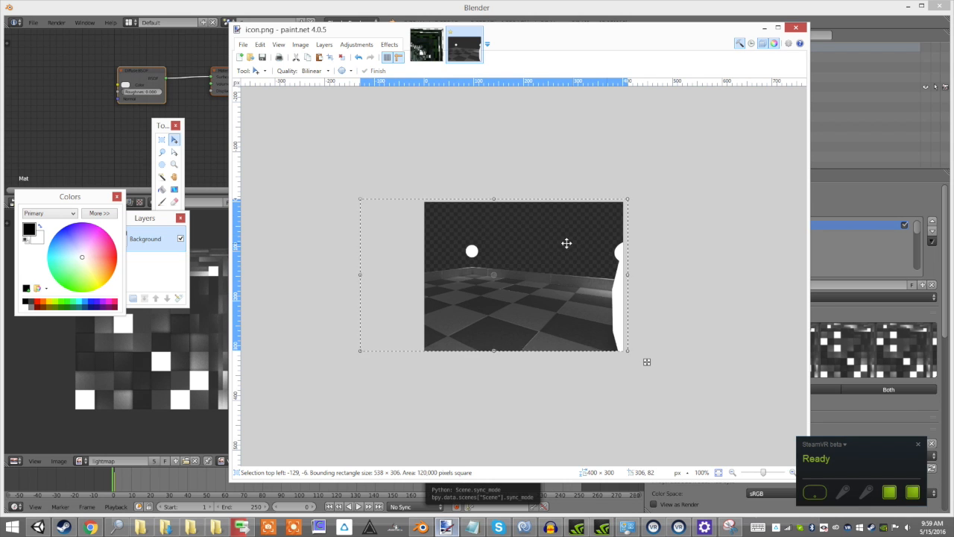
- Save the cropped checkerboard image as a 32-bit PNG over Capture.PNG in the Tutorial folder
left_click(243, 44)
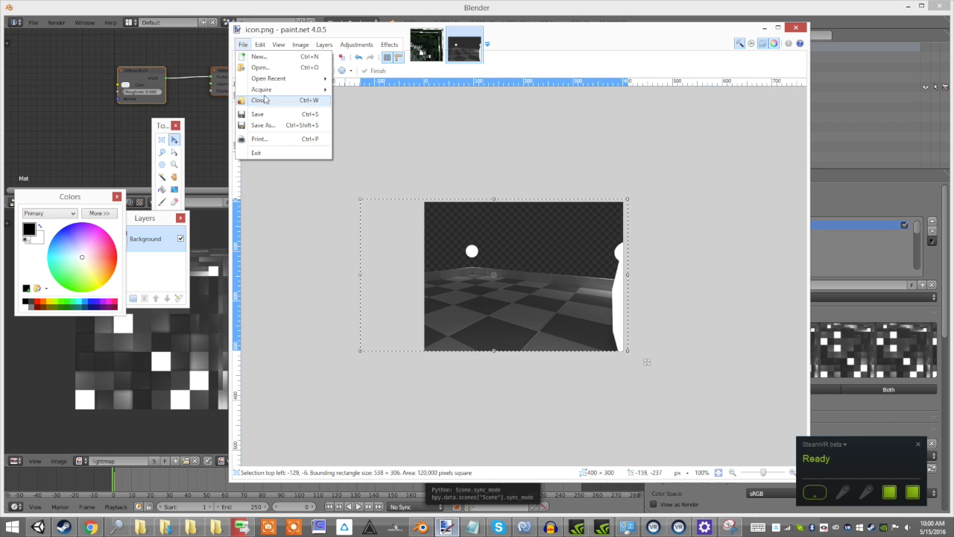
left_click(271, 125)
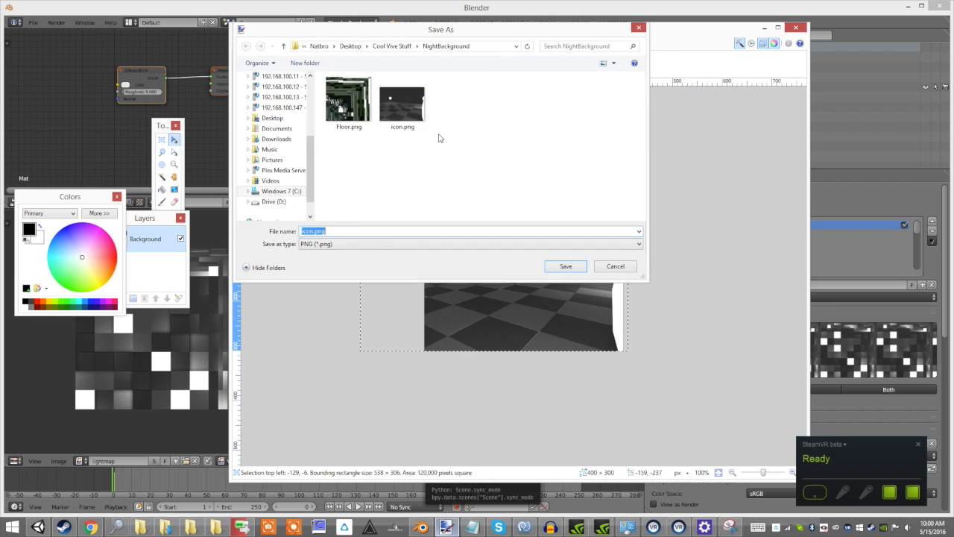
left_click(389, 46)
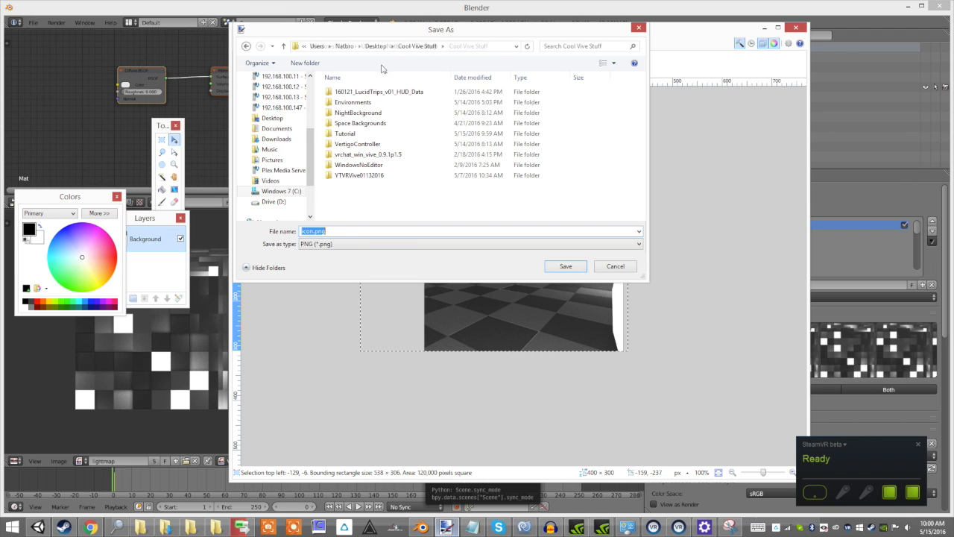
double_click(366, 134)
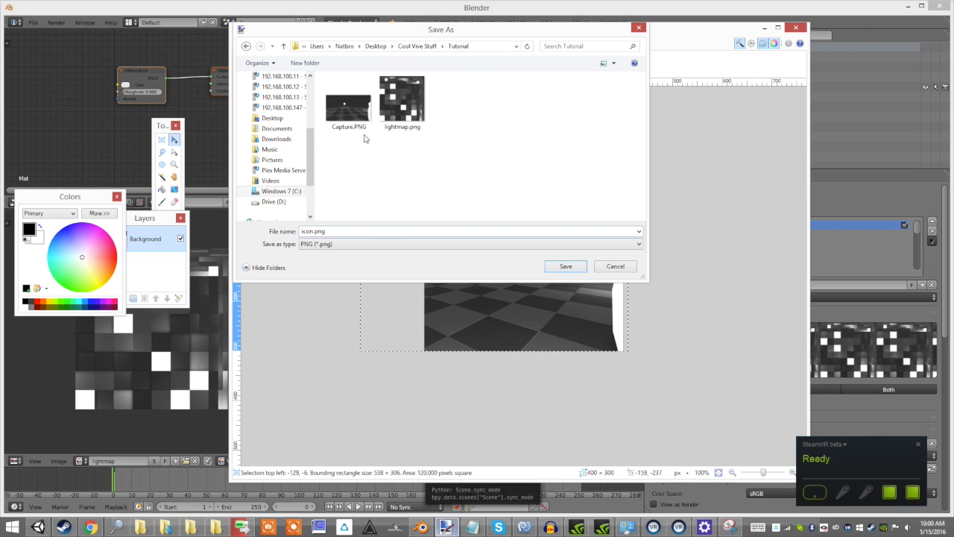
left_click(364, 125)
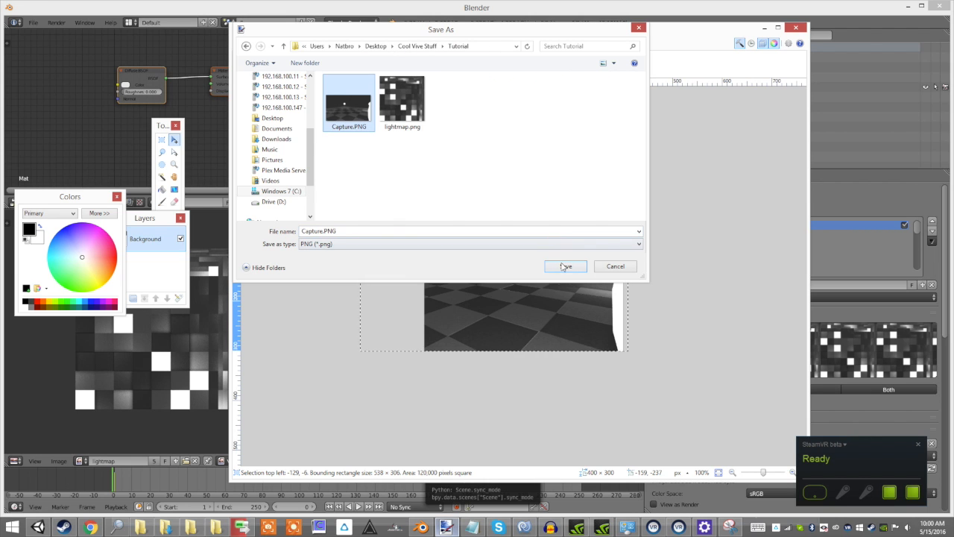
left_click(565, 266)
left_click(505, 266)
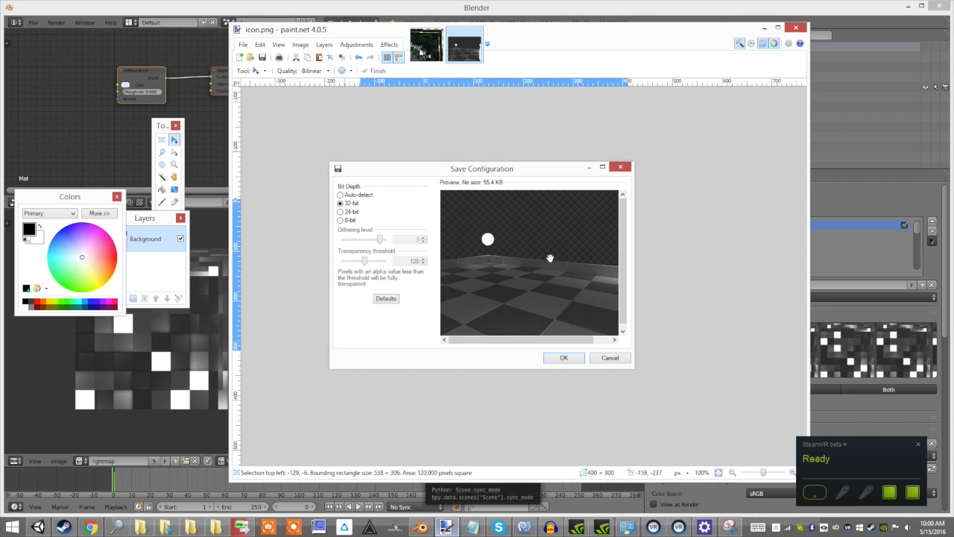
left_click(560, 357)
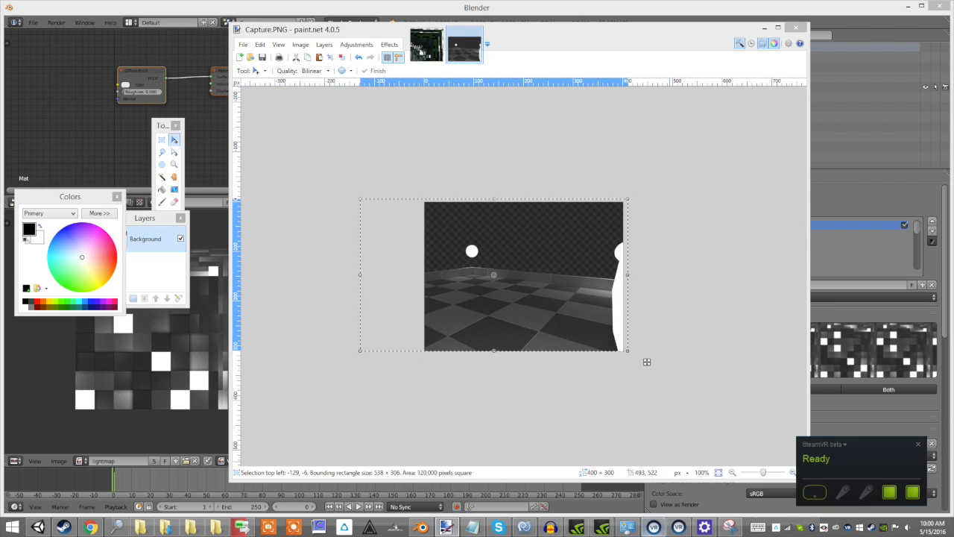
- Switch to the SteamVR Workshop Upload Tool, reselect Capture.PNG as the thumbnail, and try to submit the item
left_click(677, 527)
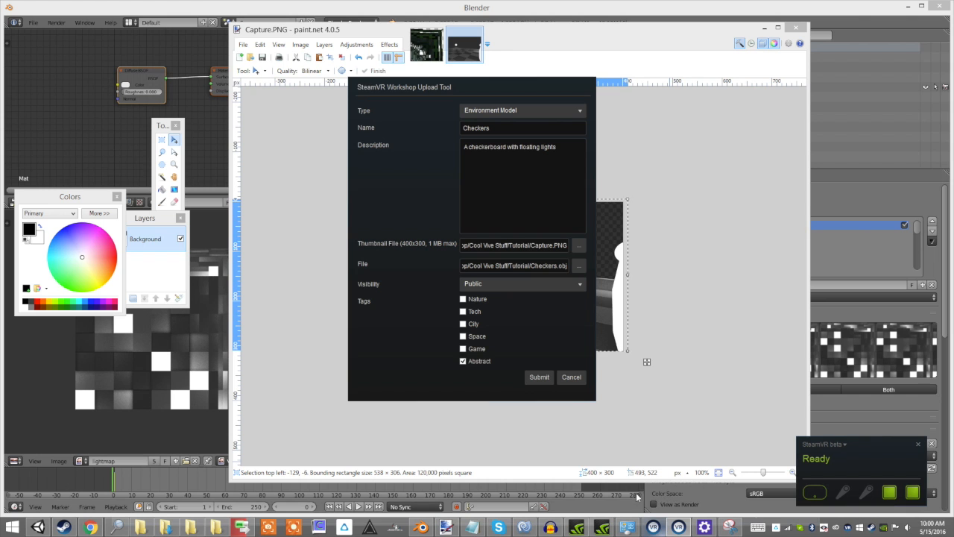
left_click(575, 245)
left_click(460, 153)
double_click(460, 154)
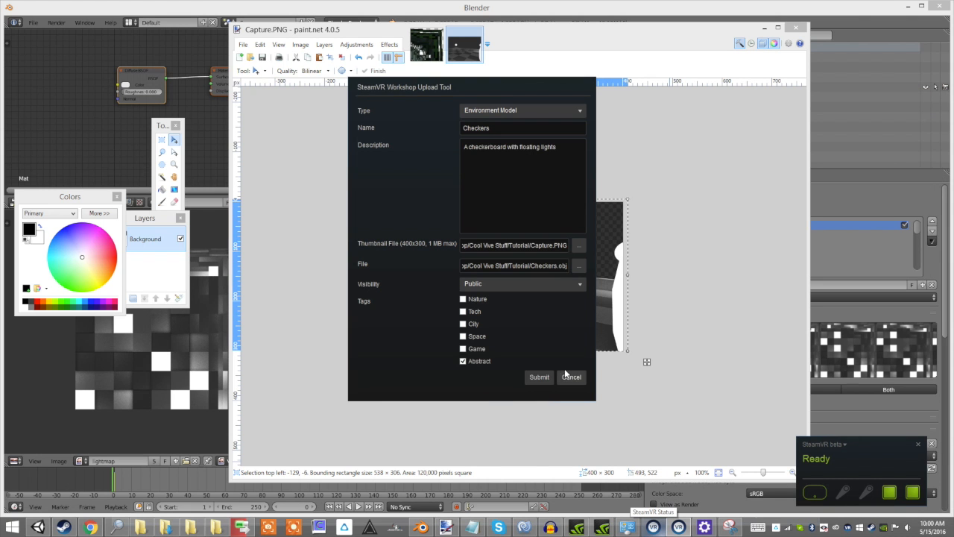
left_click(544, 378)
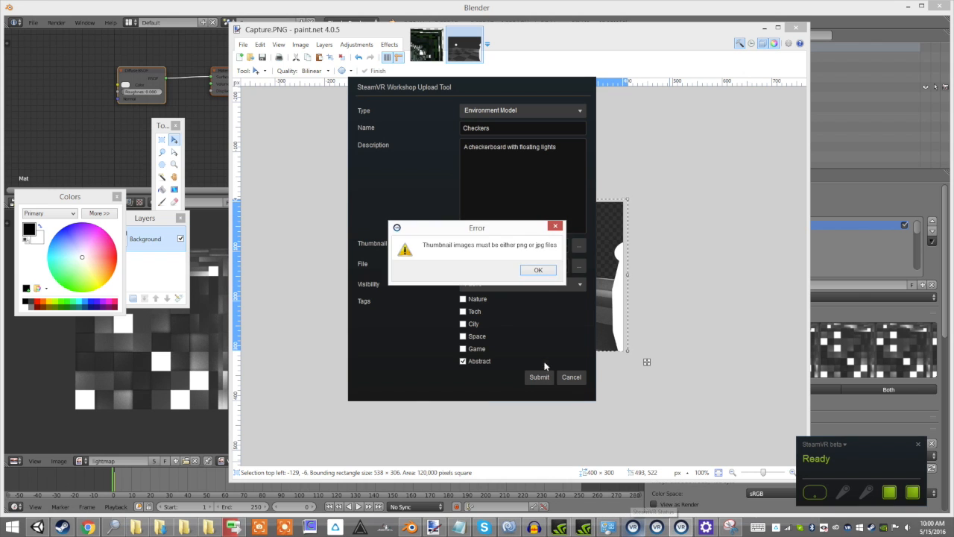
left_click(538, 271)
- Return to paint.net and save the thumbnail image as thumb.png in the Tutorial folder with 32-bit depth
left_click(642, 178)
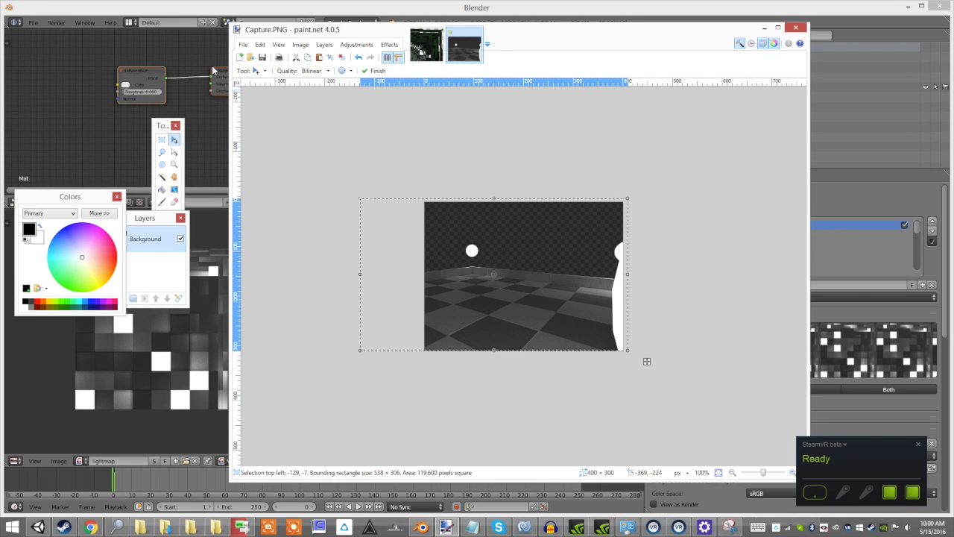
left_click(243, 45)
left_click(266, 124)
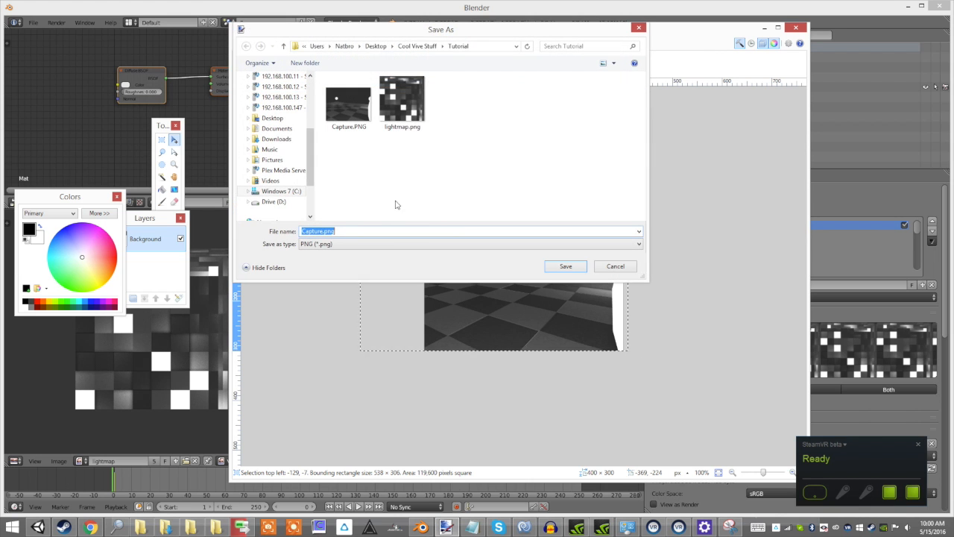
type("t")
left_click(564, 266)
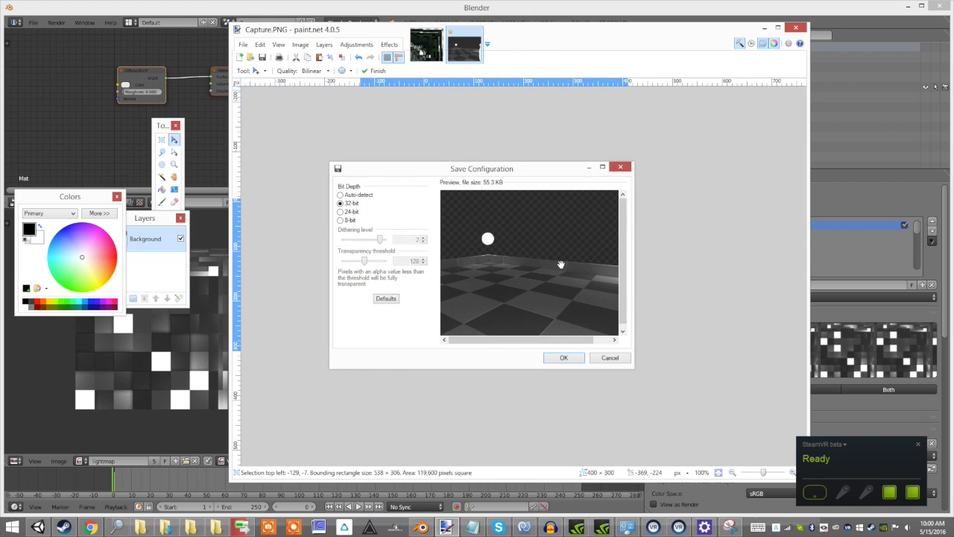
left_click(563, 358)
- Switch to the SteamVR Workshop Upload Tool, set thumb.png as the thumbnail file, and submit the Checkers item
key("alt+Tab")
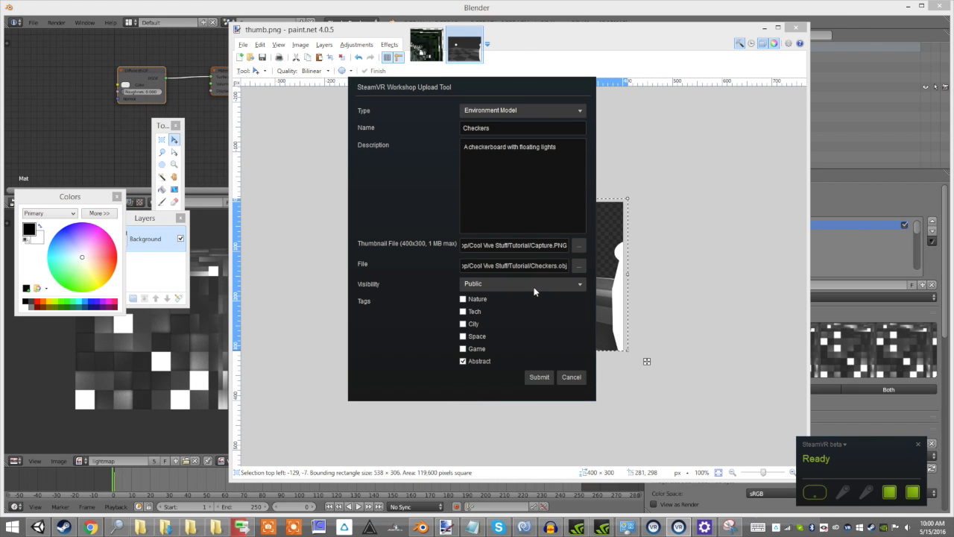
left_click(580, 250)
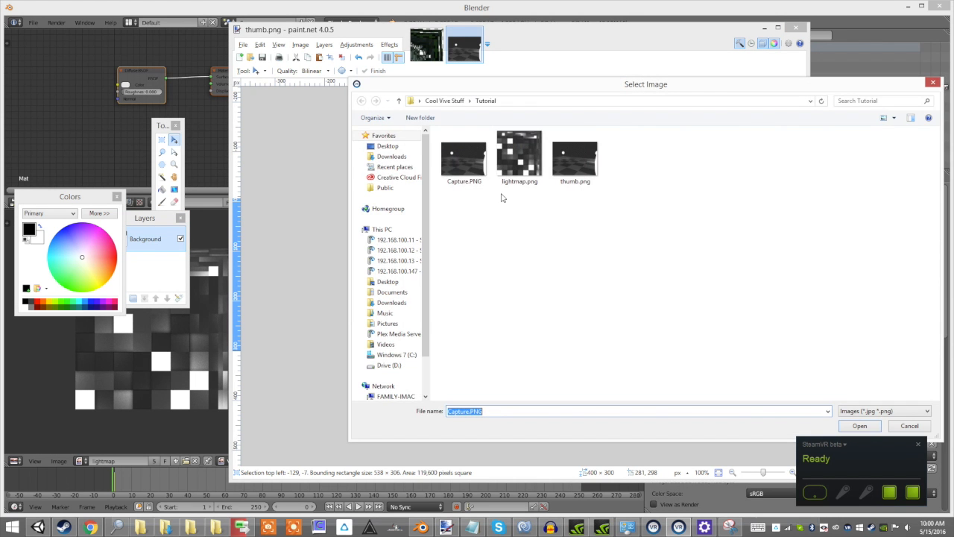
double_click(566, 156)
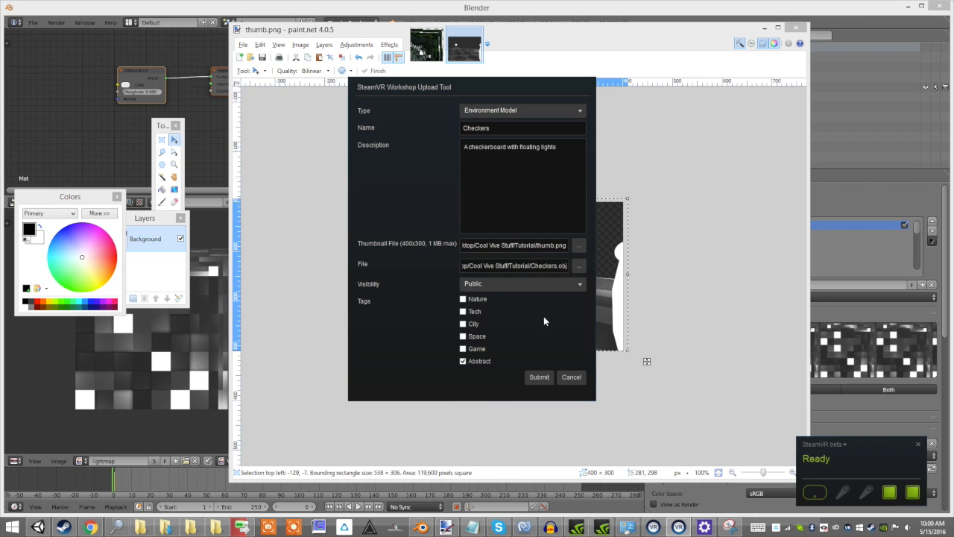
left_click(539, 378)
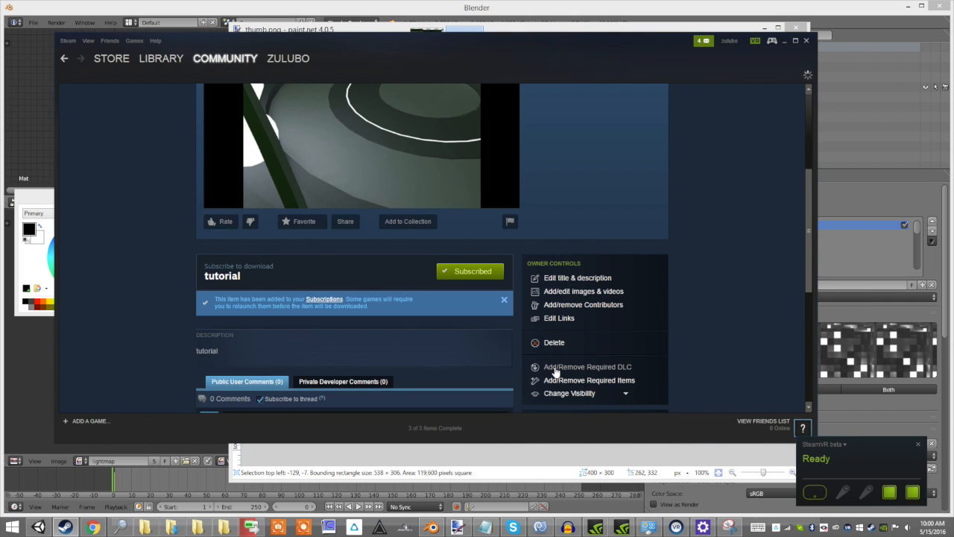
- Review the Checkers item's Workshop page in Steam and subscribe to the item
scroll(554, 372, "up", 1)
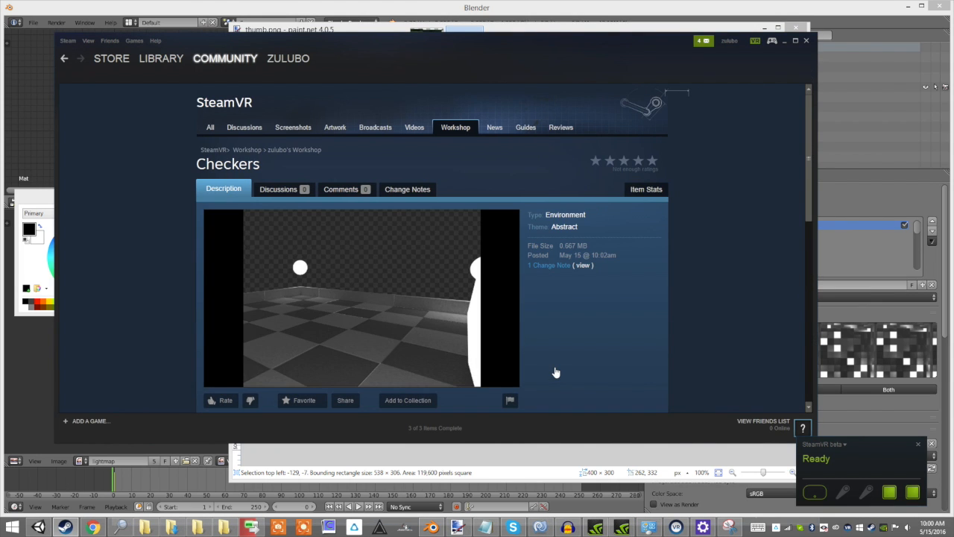
scroll(554, 372, "down", 3)
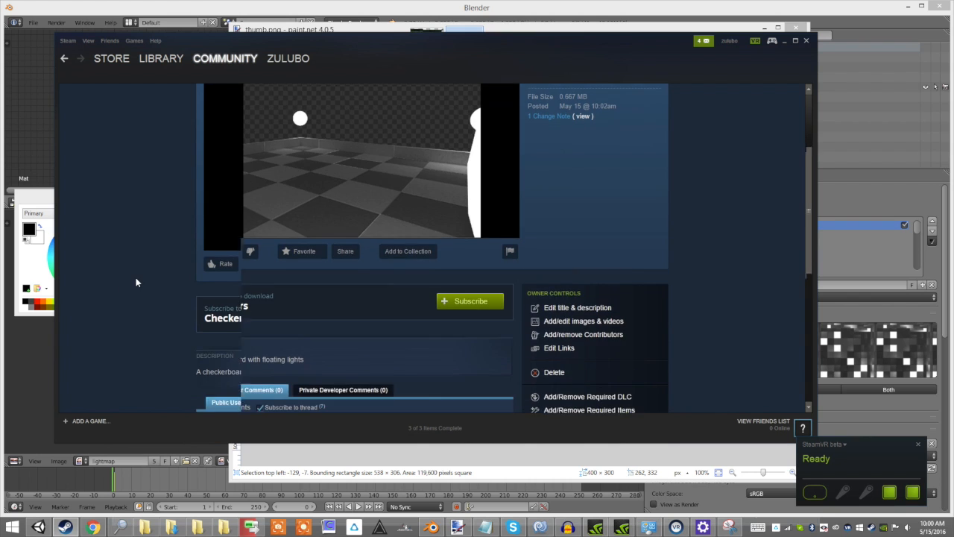
scroll(138, 279, "up", 3)
scroll(139, 279, "down", 2)
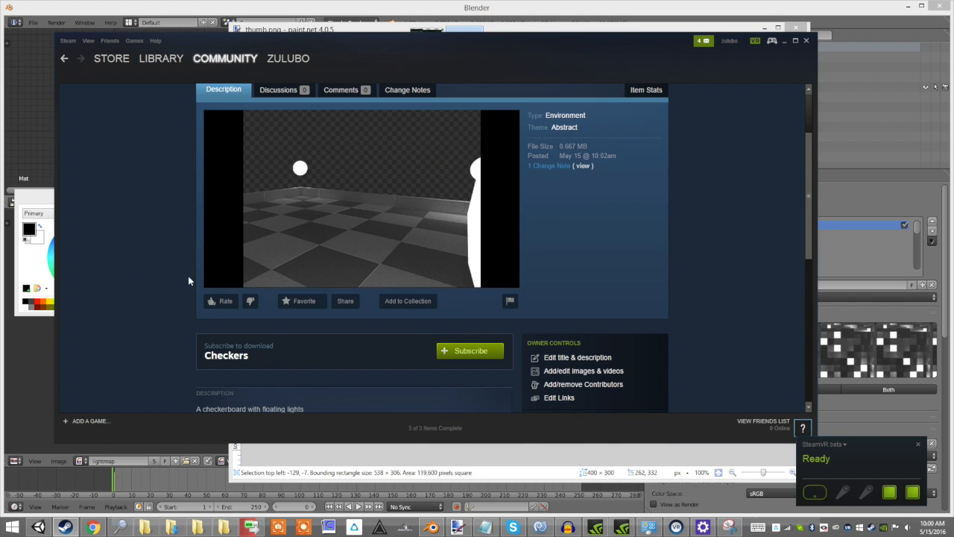
left_click(462, 348)
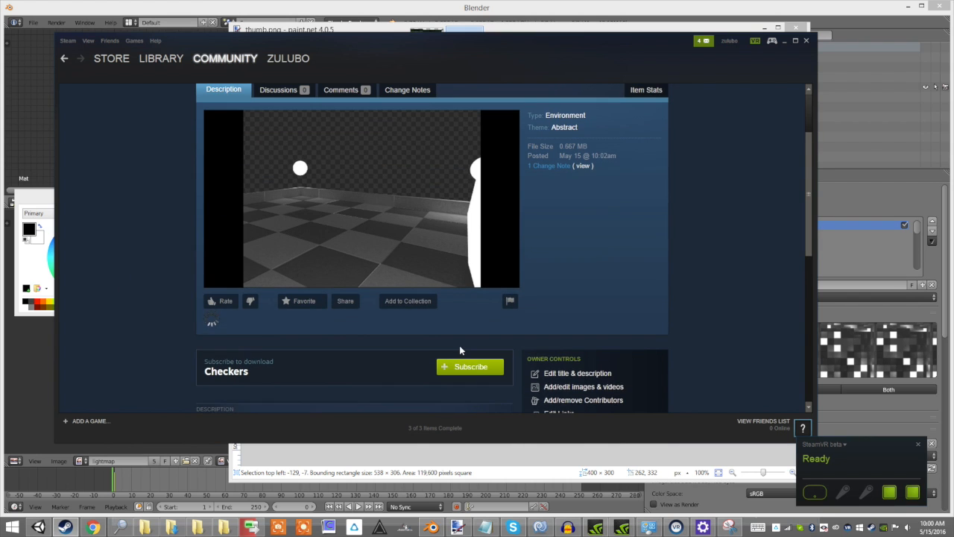
scroll(441, 354, "down", 1)
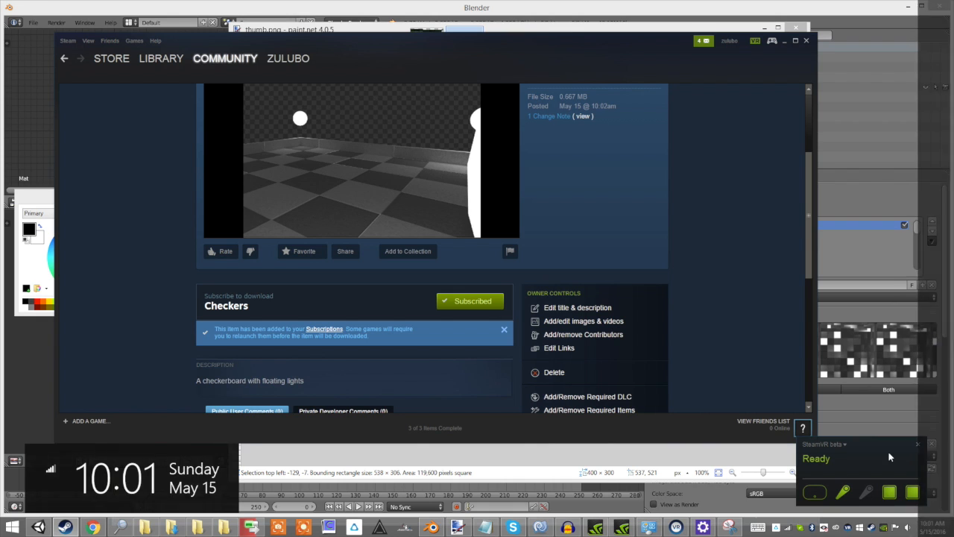
- Open the headset mirror display from the SteamVR status window
right_click(826, 495)
left_click(853, 457)
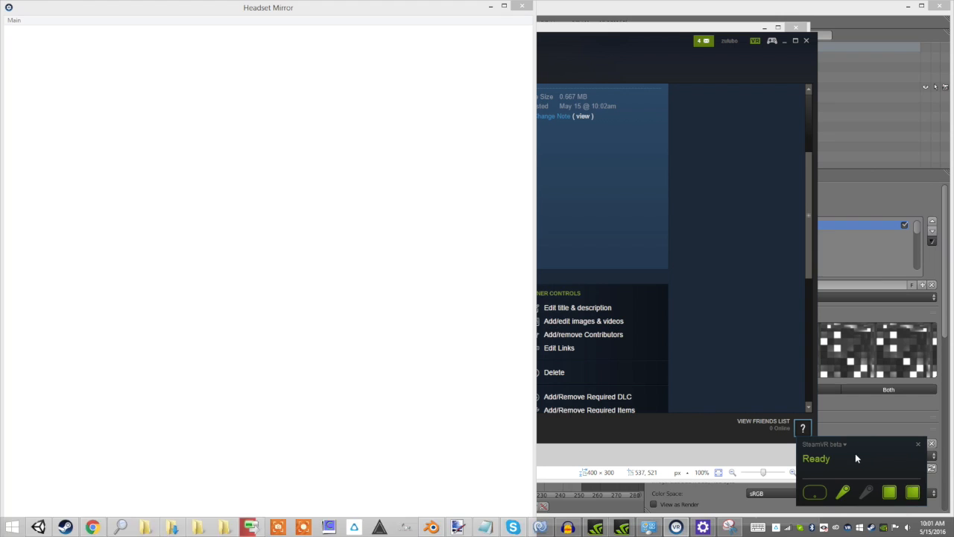